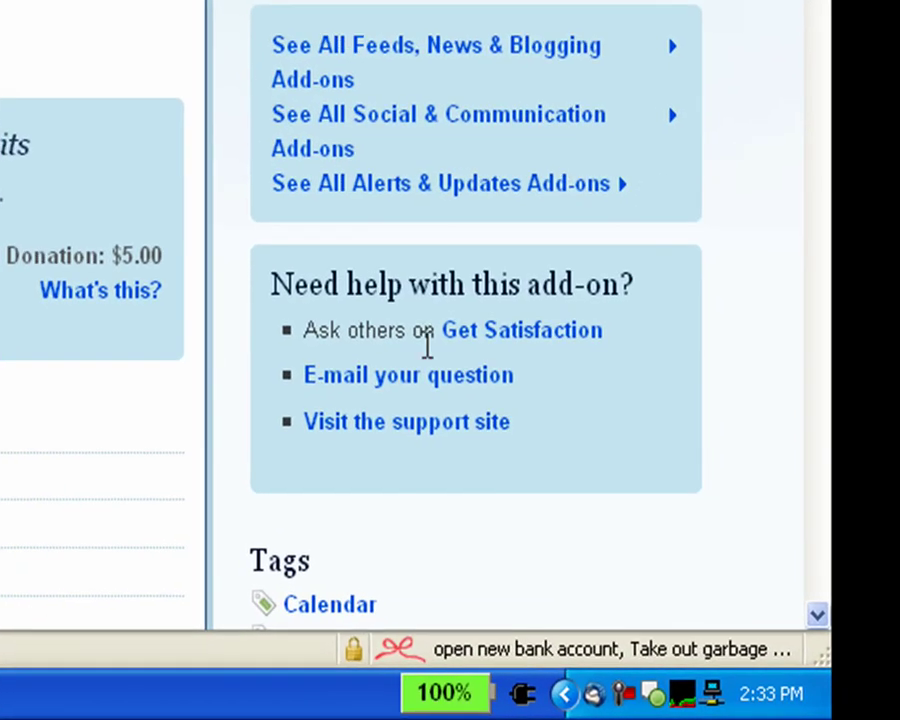
Open the ReminderFox options, turn off the display of today's reminders in the status bar, and apply the change
{"action": "right_click", "coordinate": [587, 655]}
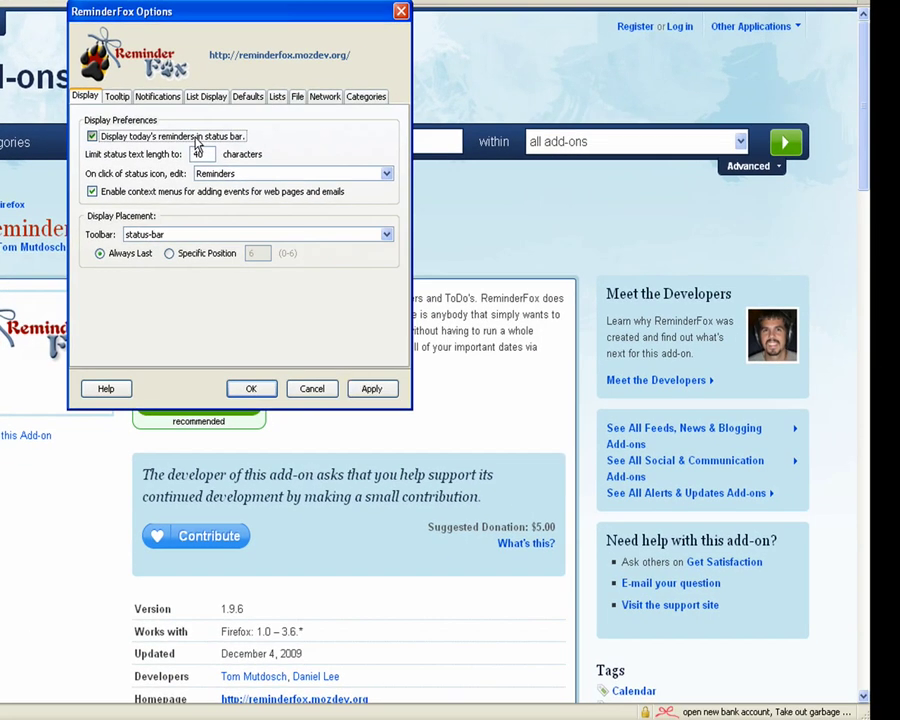
{"action": "left_click", "coordinate": [197, 140]}
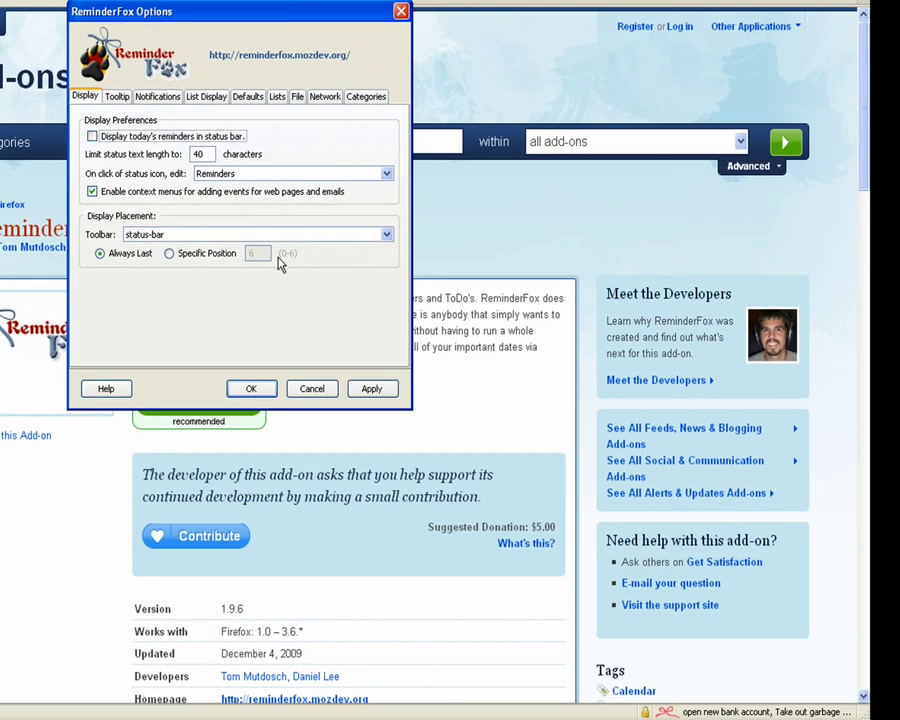
{"action": "left_click", "coordinate": [371, 388]}
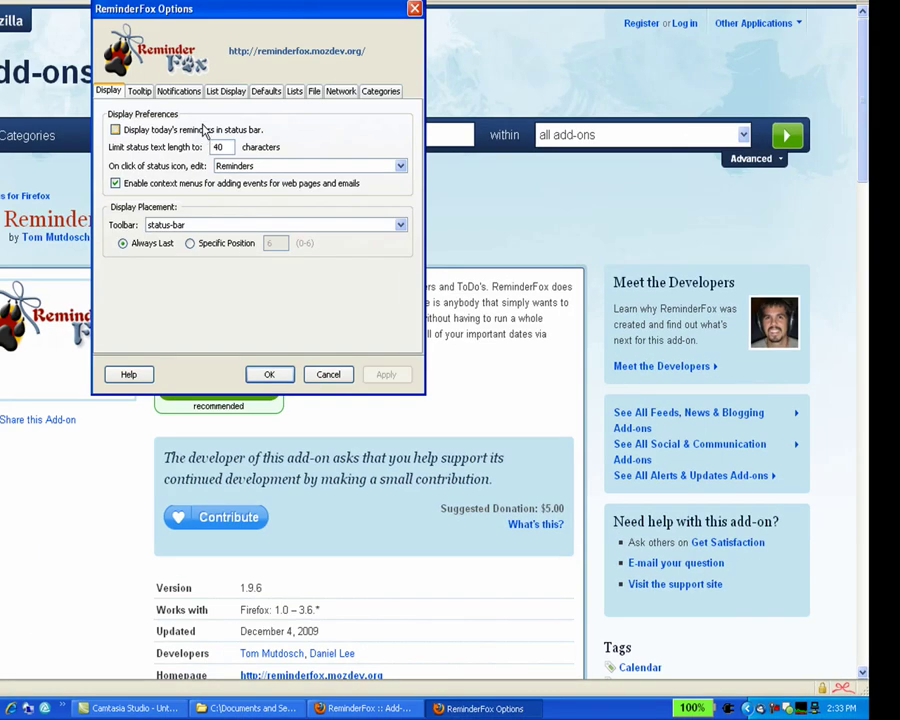
Re-enable today's reminders in the status bar, set the status text length limit to 400 characters, and apply
{"action": "left_click", "coordinate": [204, 131]}
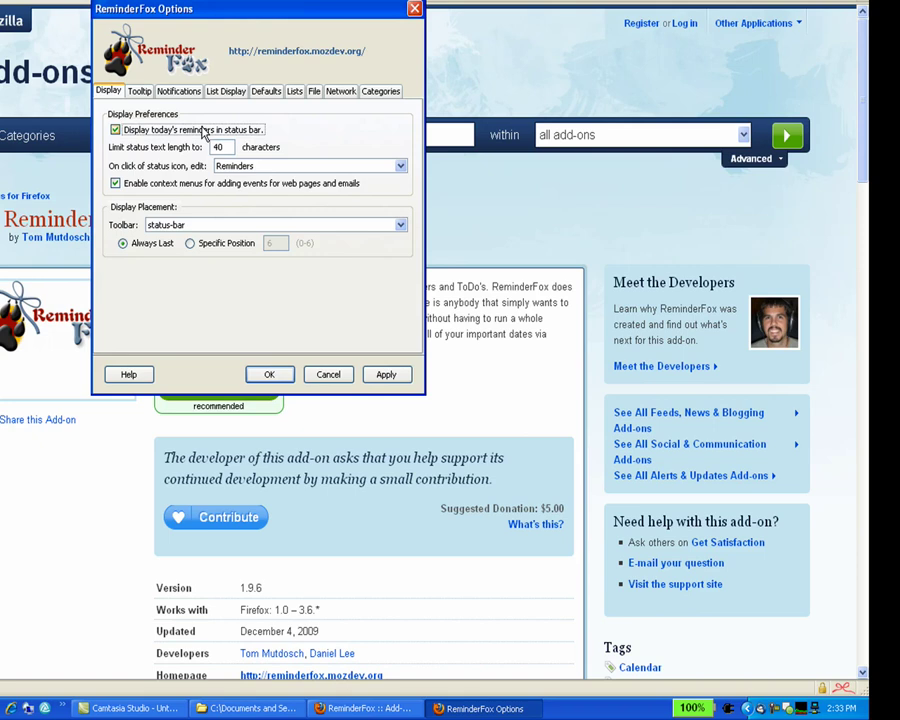
{"action": "left_click", "coordinate": [226, 146]}
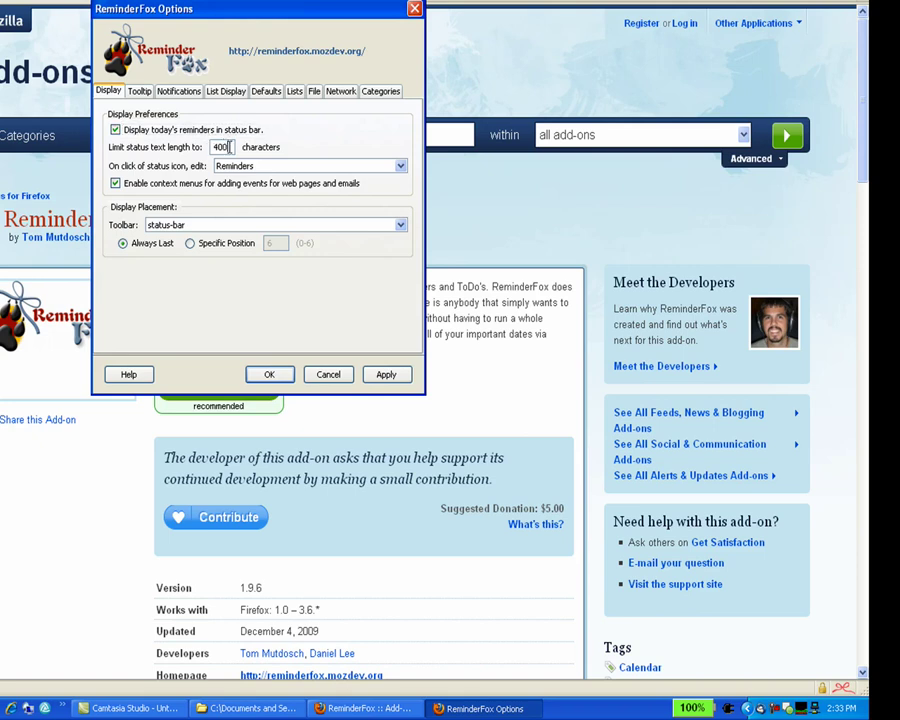
{"action": "type", "text": "0"}
{"action": "left_click", "coordinate": [390, 376]}
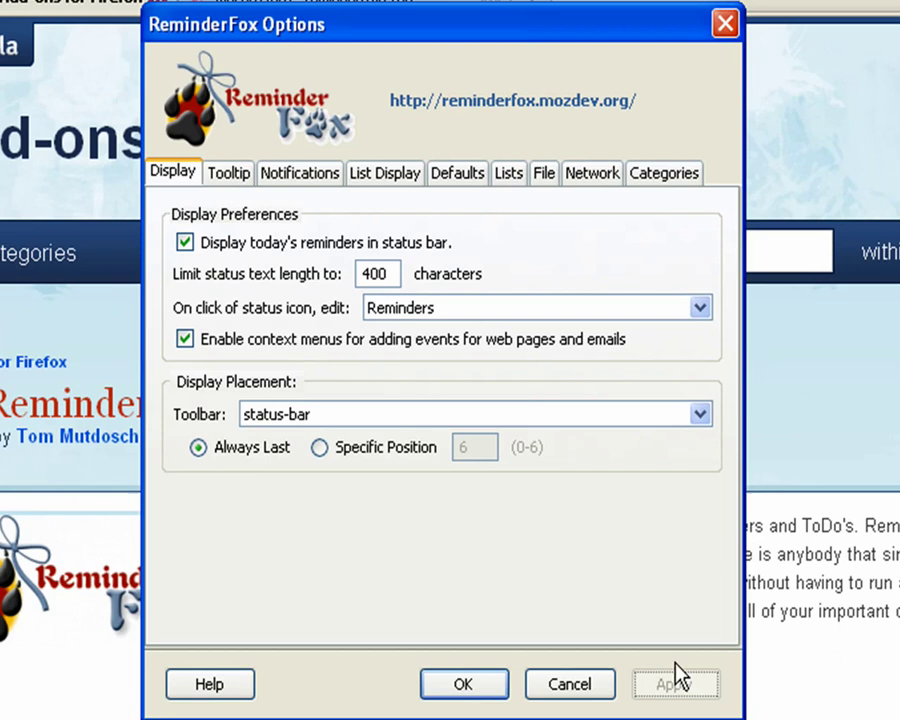
Set the status text length limit to 40 characters, apply it, and leave the status icon click action on Reminders
{"action": "left_click", "coordinate": [393, 272]}
{"action": "key", "text": "BackSpace"}
{"action": "left_click", "coordinate": [673, 682]}
{"action": "left_click", "coordinate": [477, 310]}
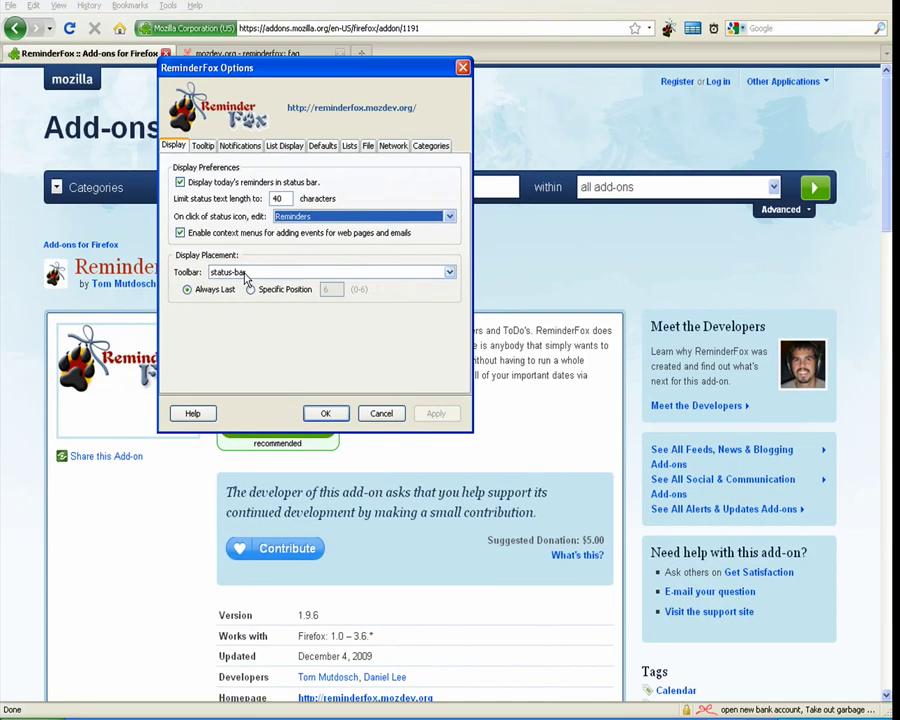
Set the reminder display placement to toolbar-menubar and apply the change
{"action": "left_click", "coordinate": [245, 272]}
{"action": "left_click", "coordinate": [300, 287]}
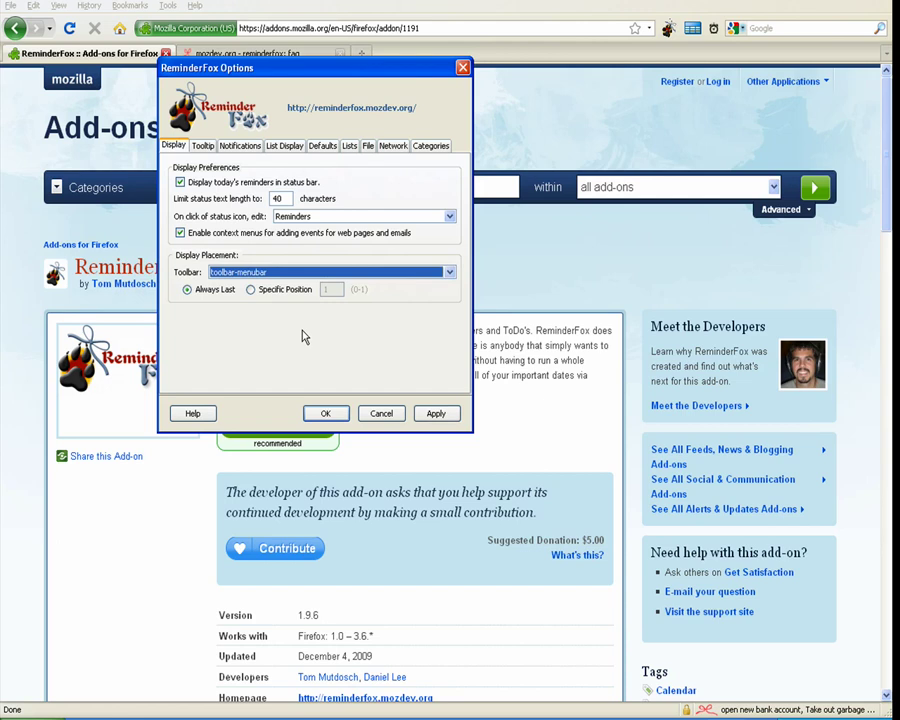
{"action": "left_click", "coordinate": [441, 413]}
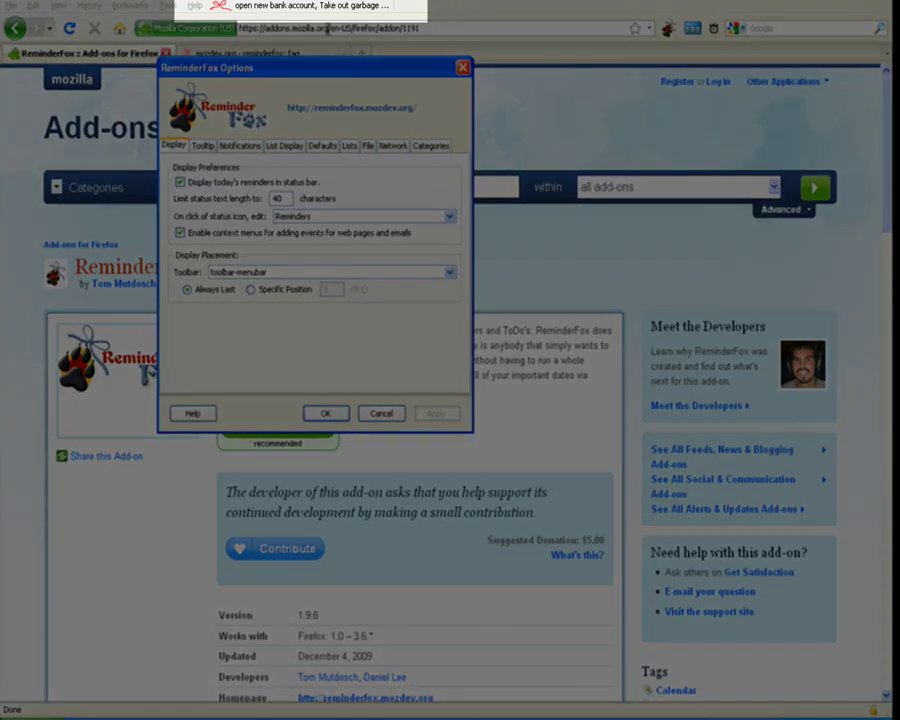
Place the reminder display on the Bookmarks Toolbar and apply the change
{"action": "left_click", "coordinate": [301, 276]}
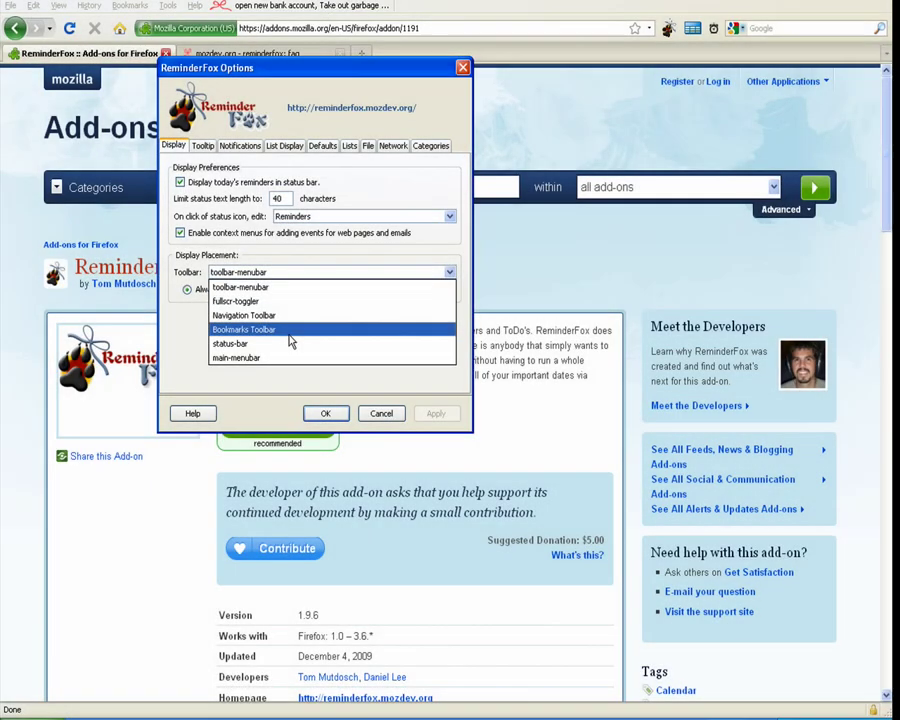
{"action": "left_click", "coordinate": [289, 331]}
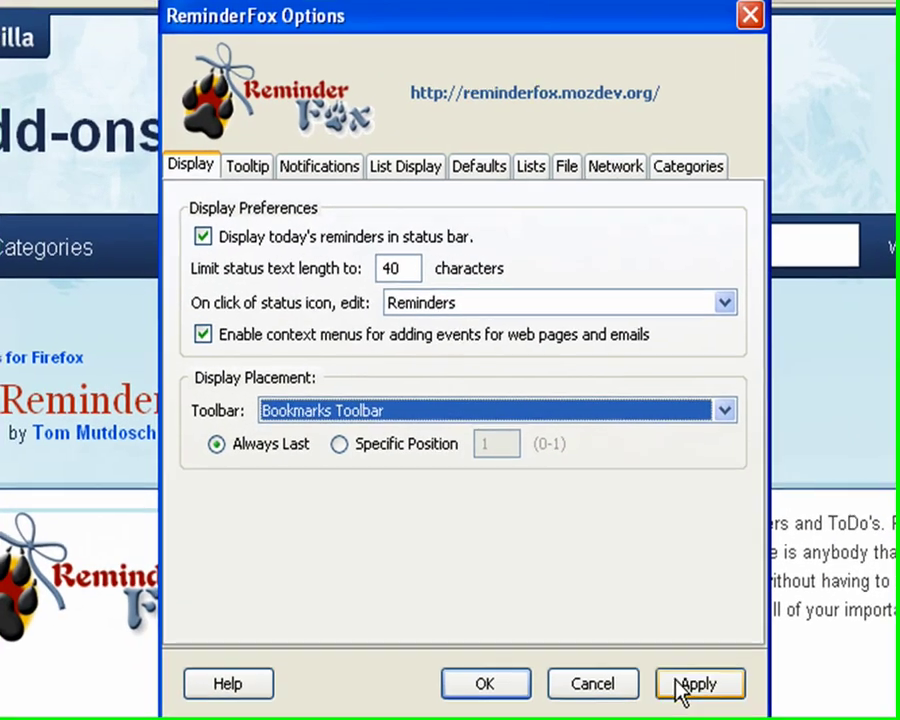
{"action": "left_click", "coordinate": [436, 413]}
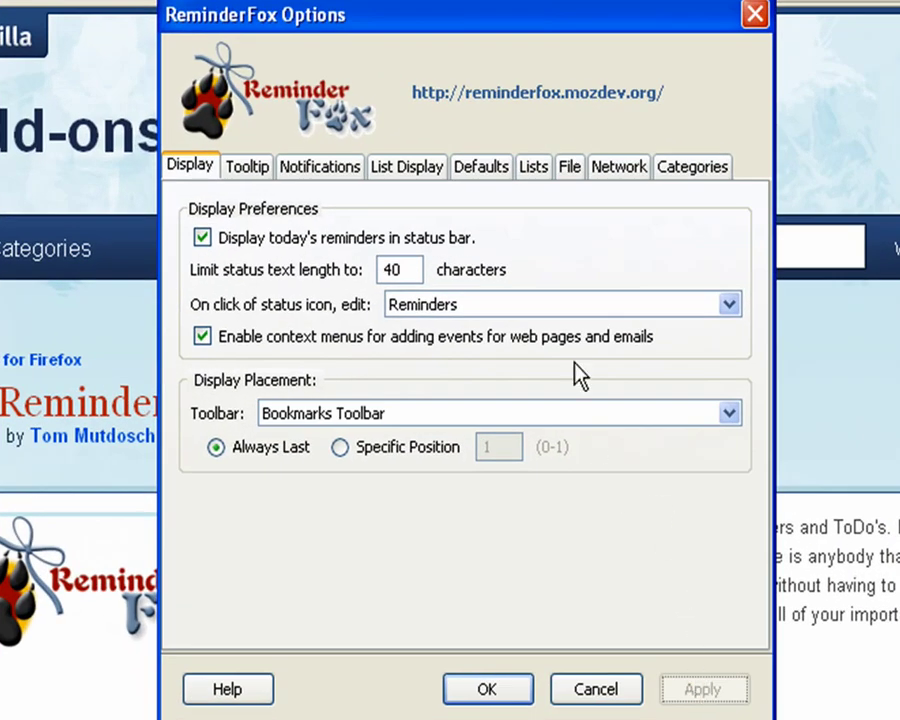
Place the reminder display on the Navigation Toolbar and apply the change
{"action": "left_click", "coordinate": [348, 414]}
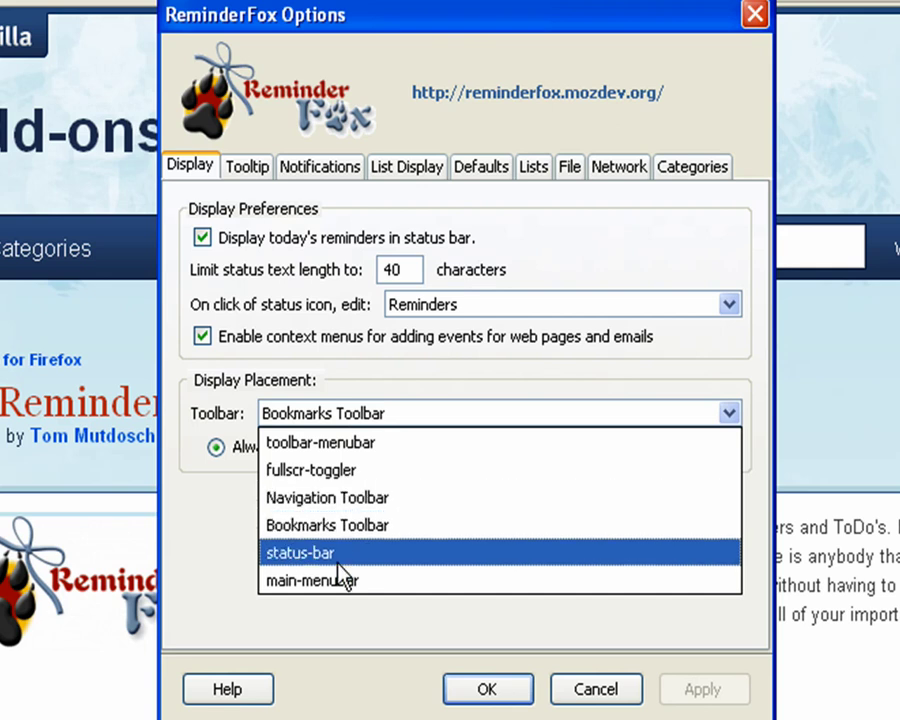
{"action": "left_click", "coordinate": [338, 500]}
{"action": "left_click", "coordinate": [708, 686]}
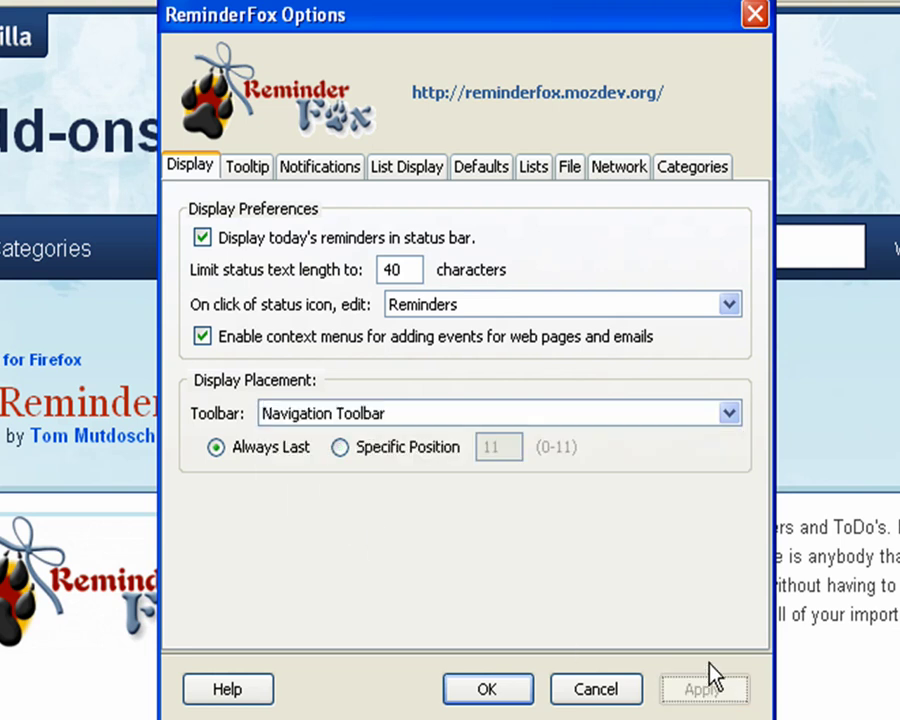
Set the reminder display placement back to status-bar and apply the change
{"action": "left_click", "coordinate": [396, 413]}
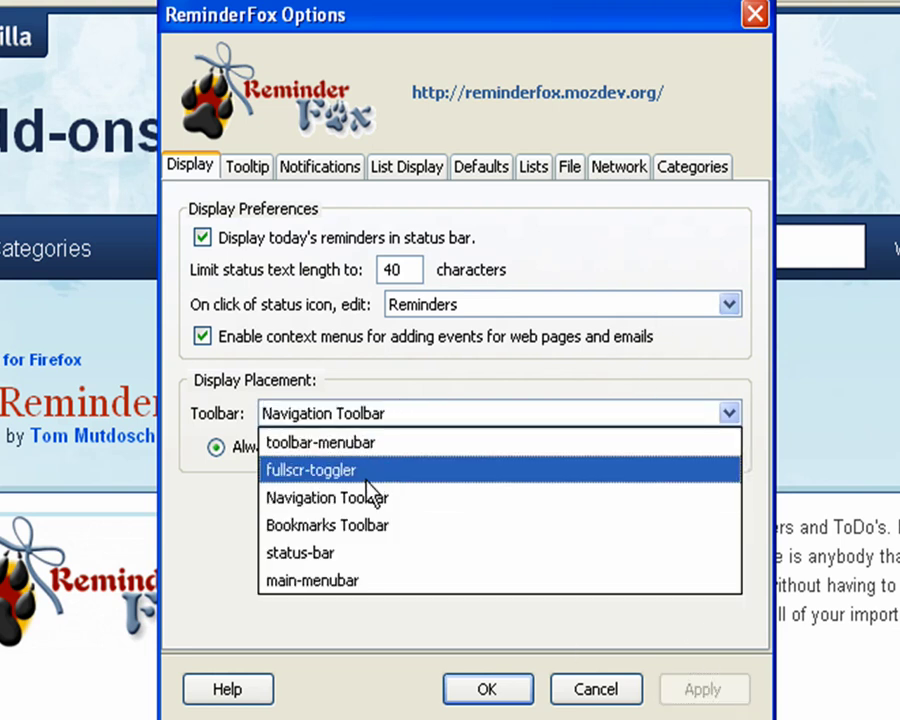
{"action": "left_click", "coordinate": [362, 555]}
{"action": "left_click", "coordinate": [712, 695]}
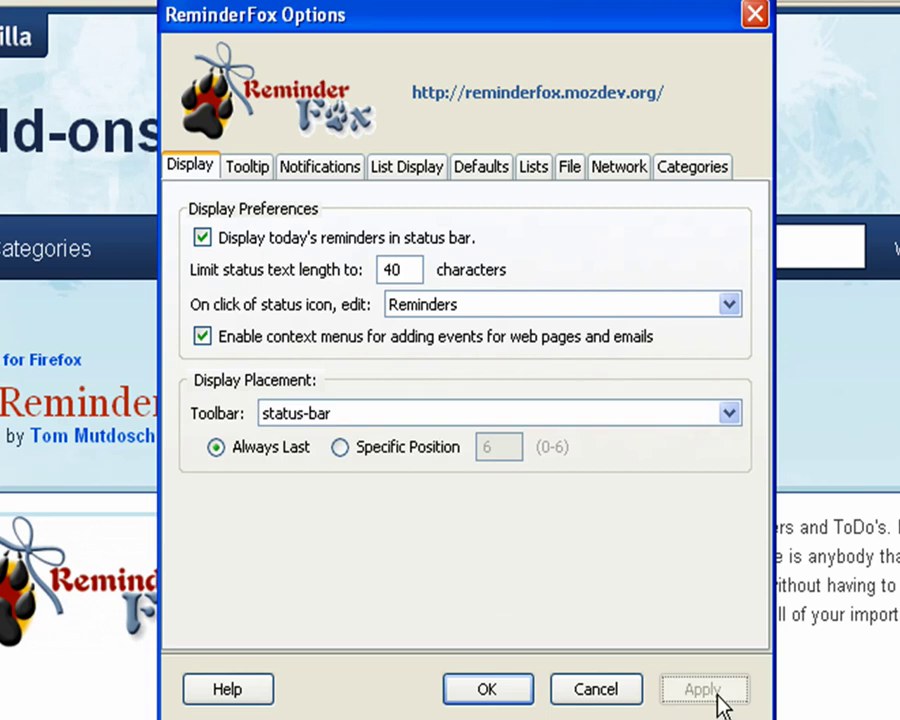
Give the reminder display the specific position 0 within the status bar and apply the change
{"action": "left_click", "coordinate": [341, 447]}
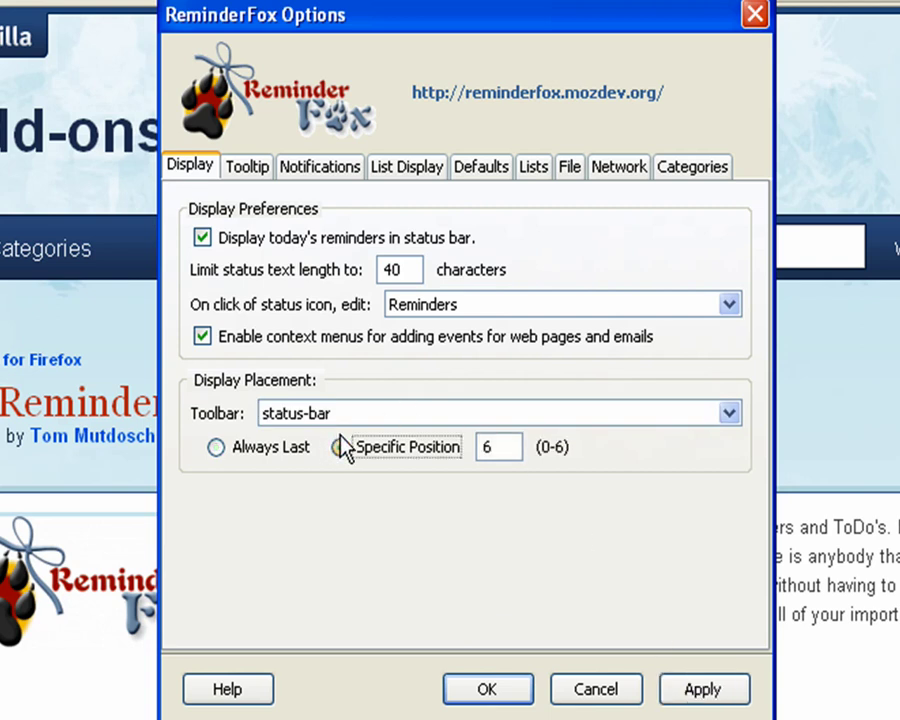
{"action": "left_click", "coordinate": [496, 447]}
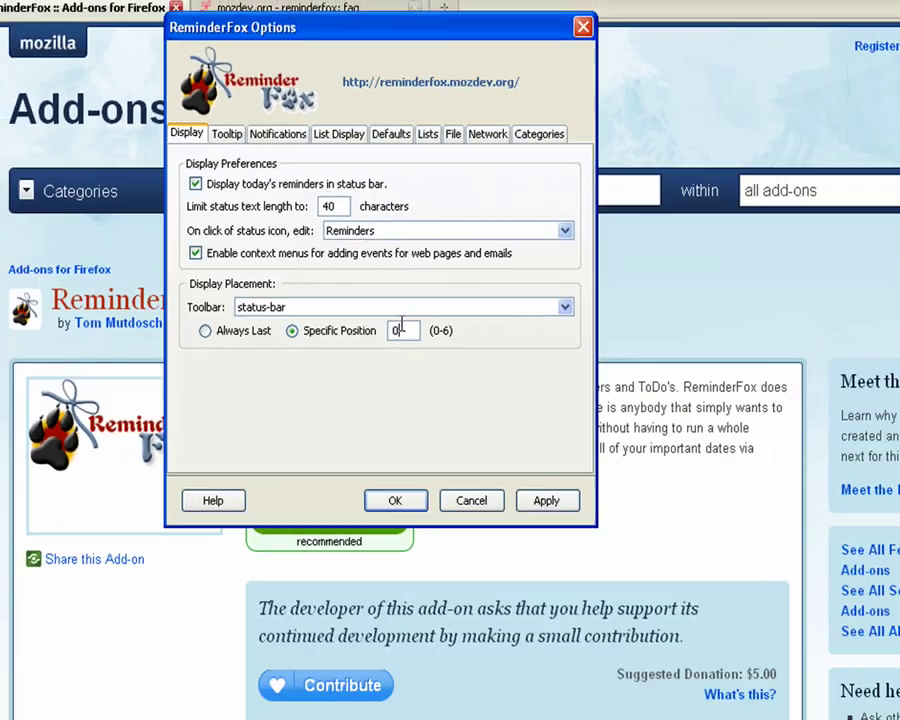
{"action": "key", "text": "BackSpace"}
{"action": "type", "text": "0"}
{"action": "left_click", "coordinate": [455, 389]}
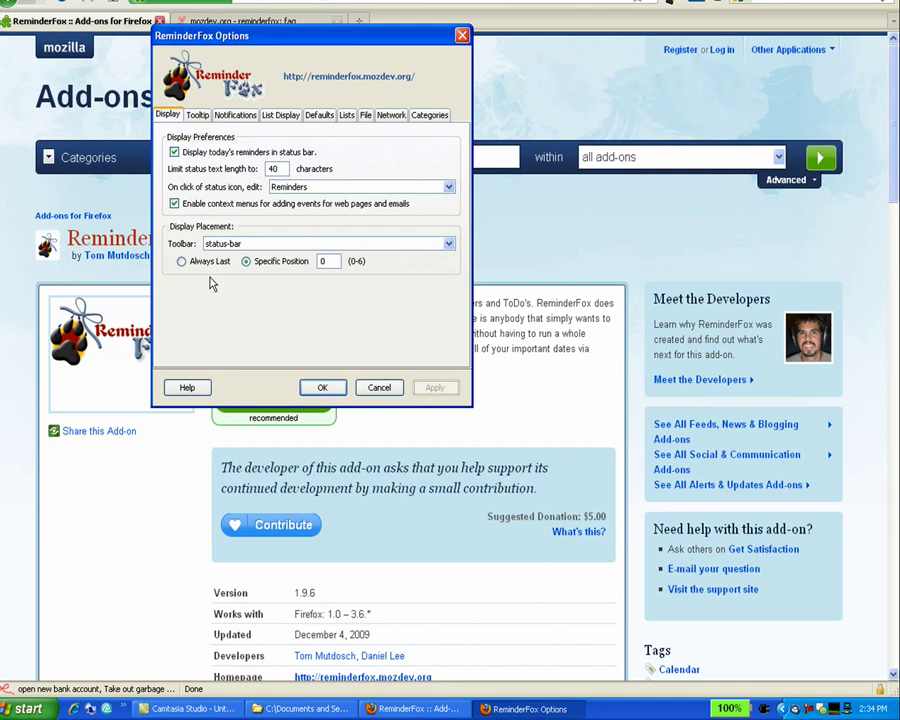
Set the reminder display's status bar position to Always Last and apply the change
{"action": "left_click", "coordinate": [190, 251]}
{"action": "left_click", "coordinate": [450, 383]}
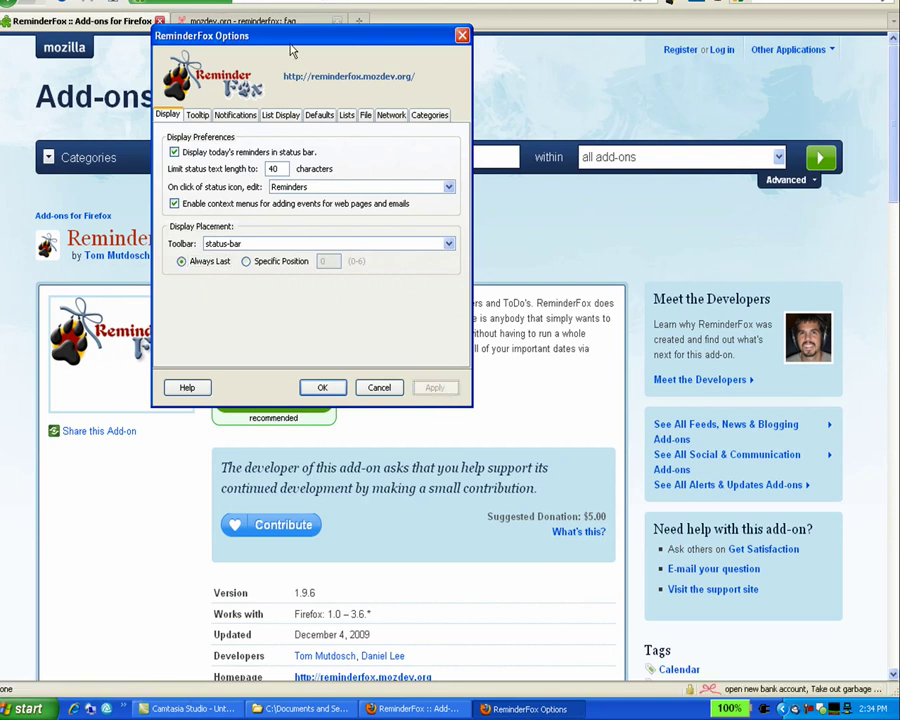
Set the tooltip to show events occurring in the next 2 upcoming days, apply it, and check the status bar tooltip
{"action": "left_click", "coordinate": [196, 116]}
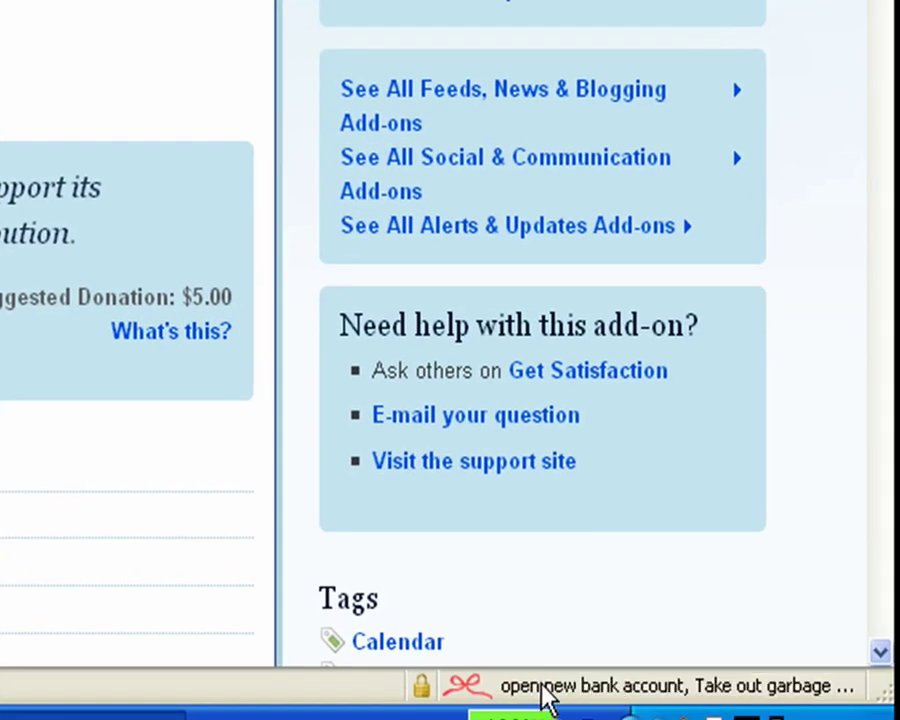
{"action": "mouse_move", "coordinate": [548, 697]}
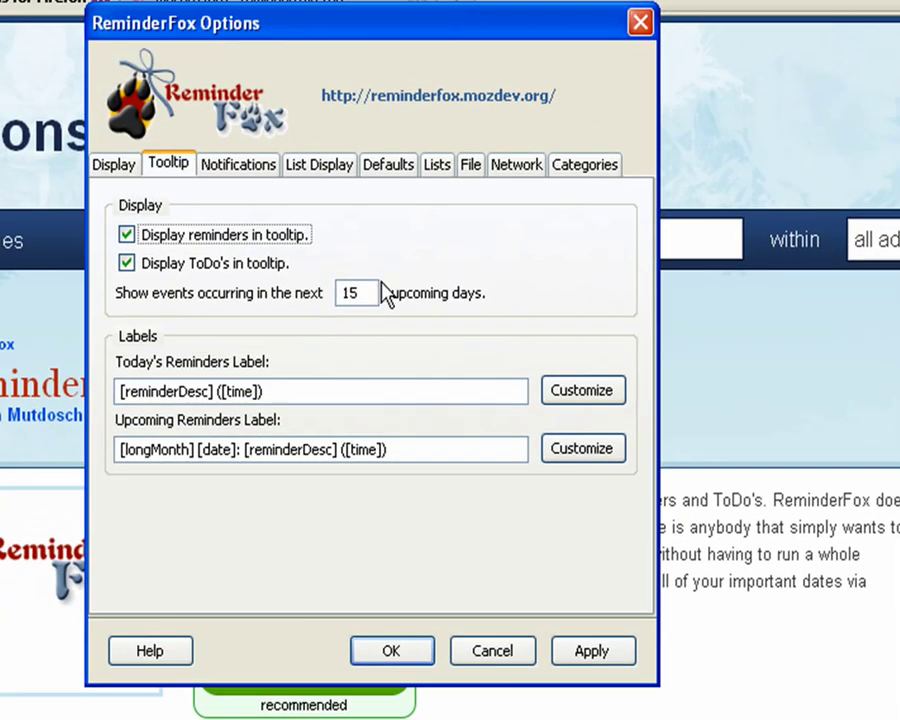
{"action": "left_click", "coordinate": [367, 290]}
{"action": "double_click", "coordinate": [371, 291]}
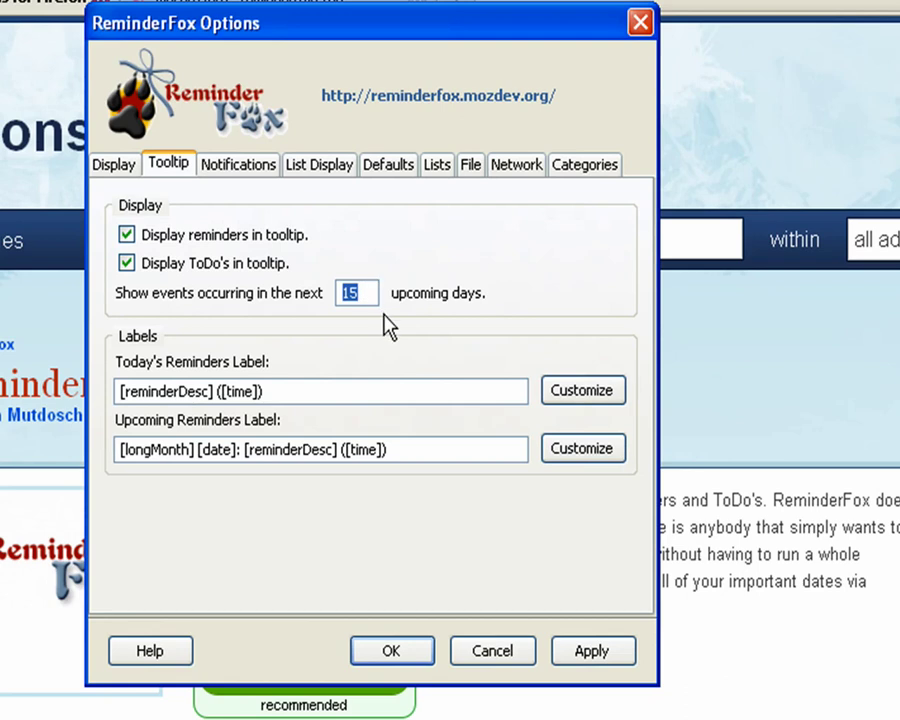
{"action": "type", "text": "2"}
{"action": "left_click", "coordinate": [608, 662]}
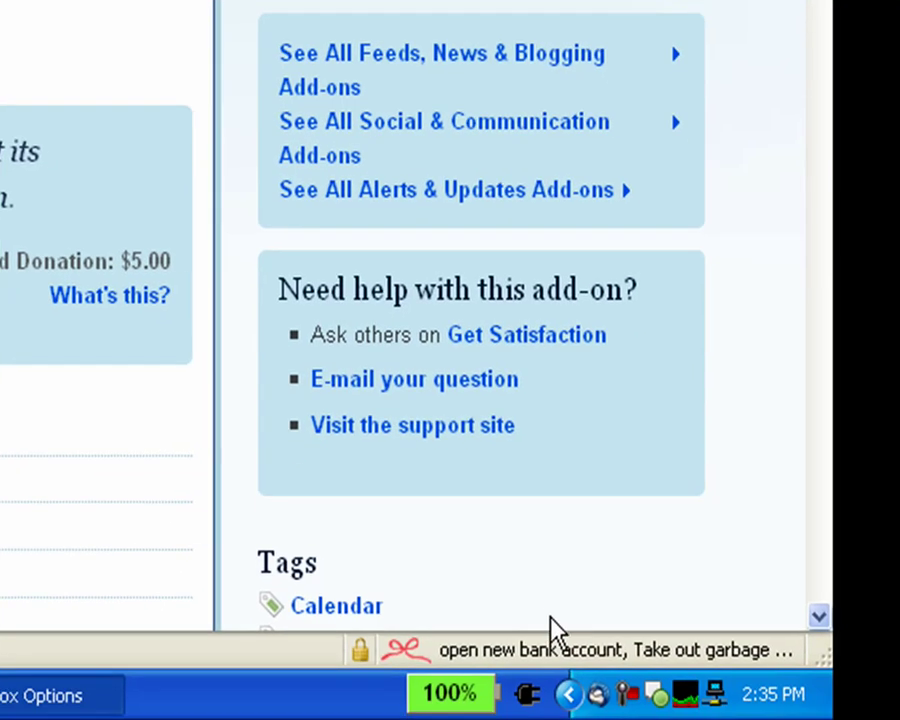
{"action": "mouse_move", "coordinate": [566, 678]}
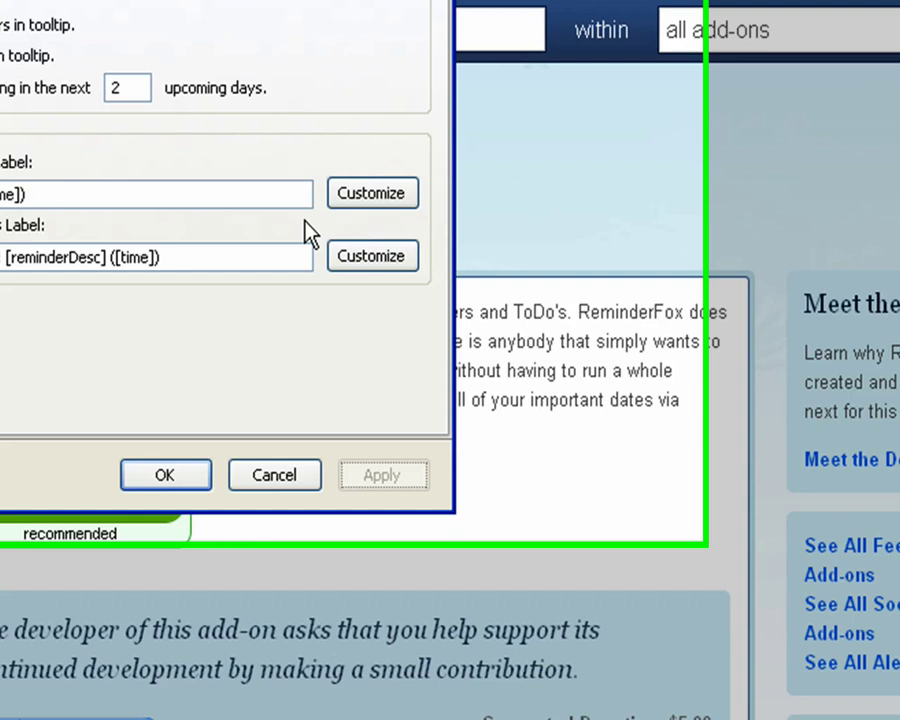
Set the tooltip to 7 upcoming days, insert "[shortDay]," before [longMonth] in the Upcoming Reminders label, and apply both changes
{"action": "type", "text": "7"}
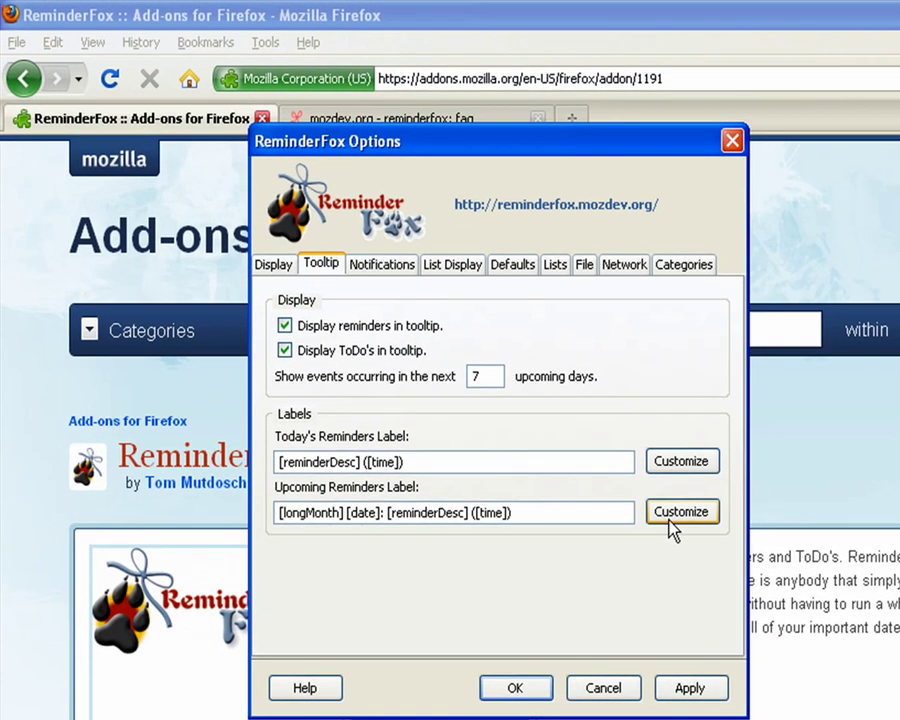
{"action": "left_click", "coordinate": [668, 469]}
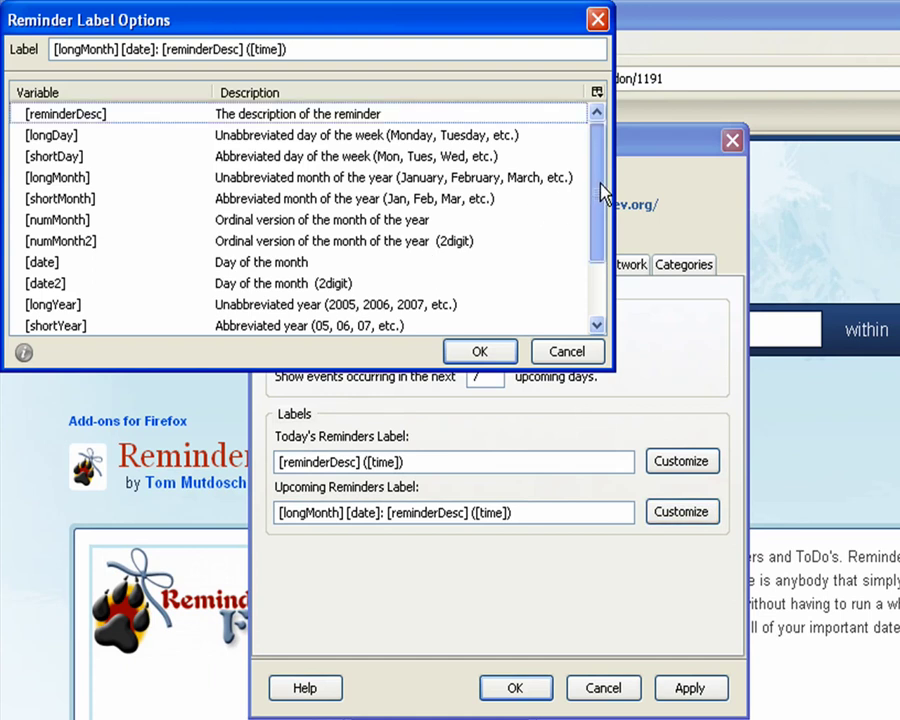
{"action": "mouse_move", "coordinate": [600, 191]}
{"action": "left_mouse_down"}
{"action": "mouse_move", "coordinate": [597, 287]}
{"action": "mouse_move", "coordinate": [592, 196]}
{"action": "left_mouse_up"}
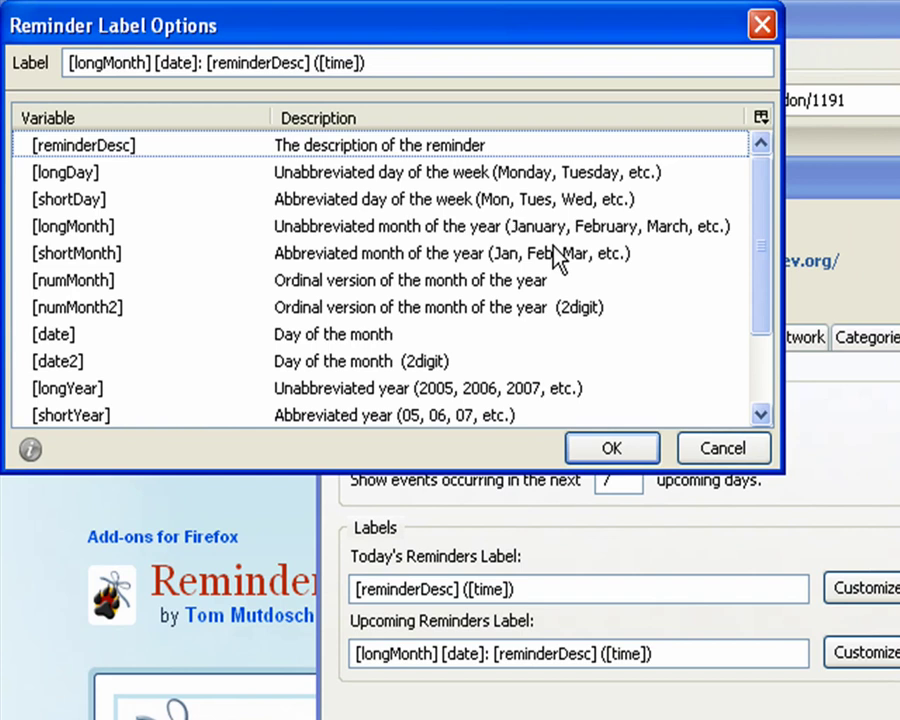
{"action": "left_click", "coordinate": [264, 202]}
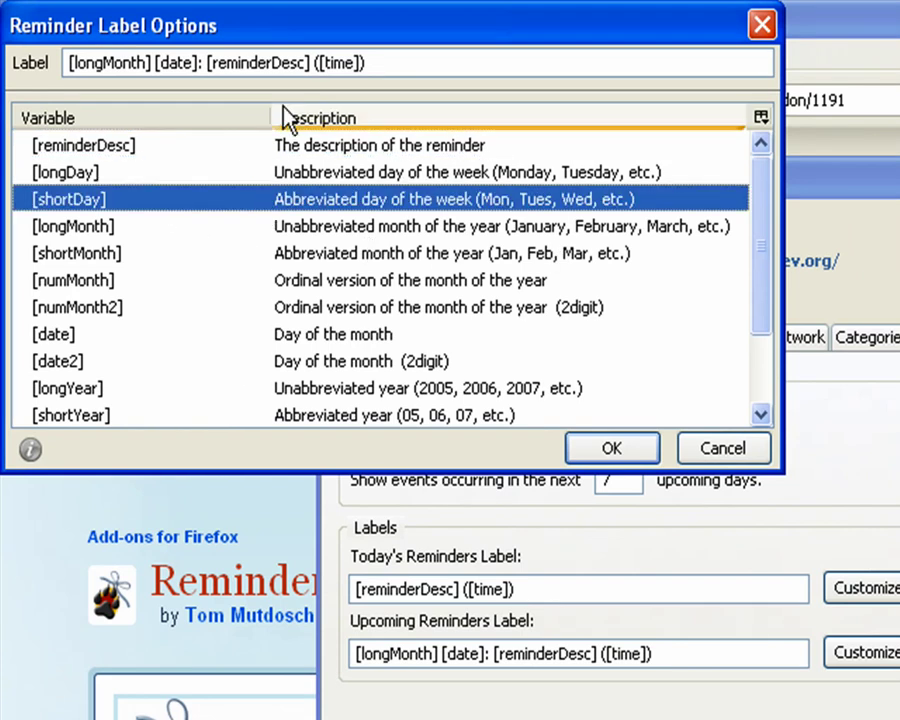
{"action": "left_click", "coordinate": [423, 64]}
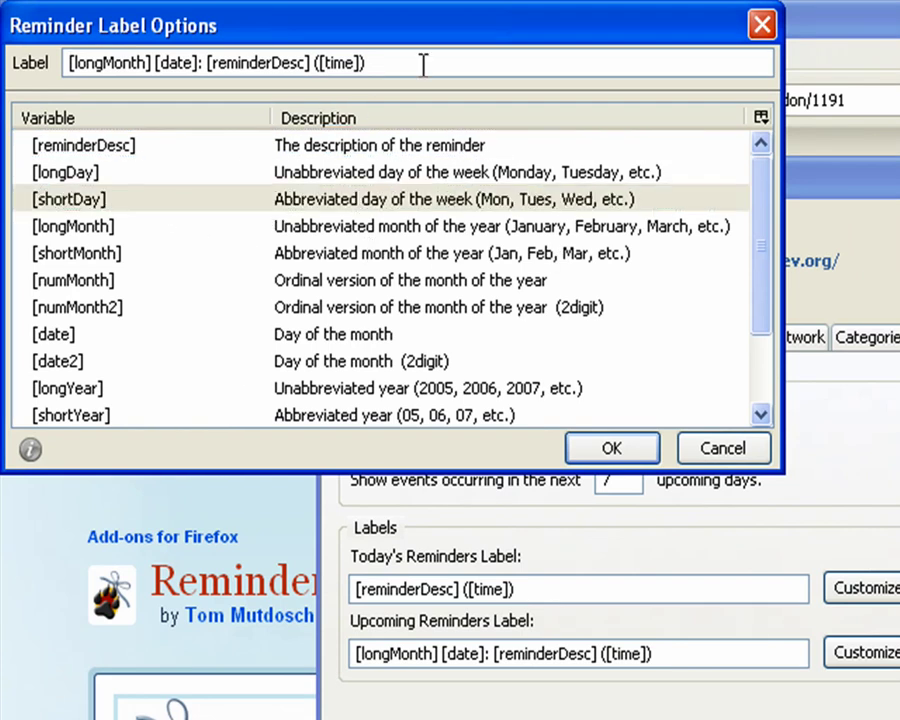
{"action": "type", "text": "[shortD"}
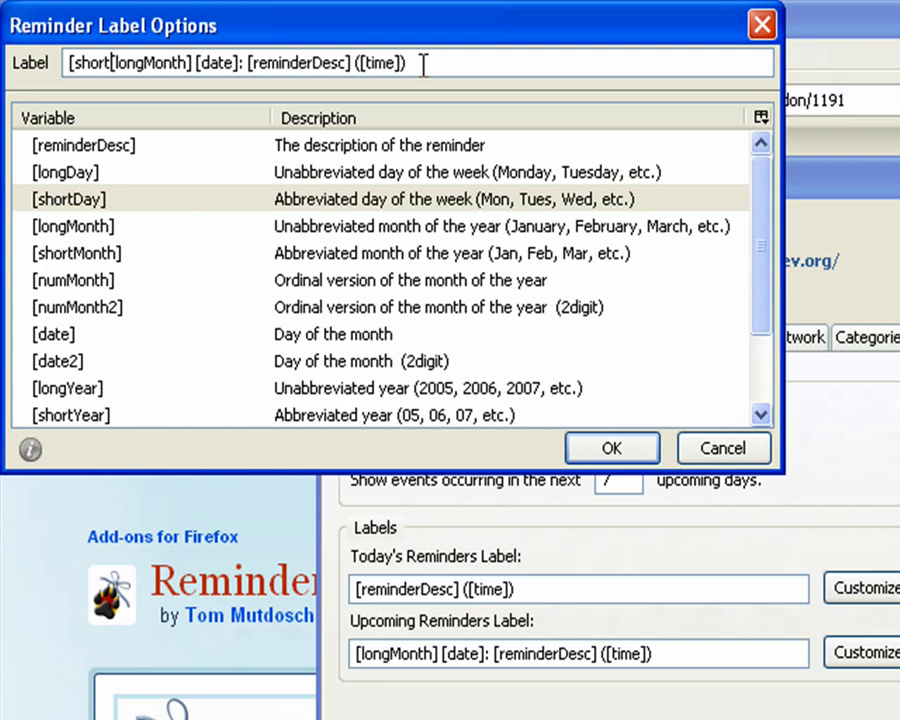
{"action": "type", "text": "ay],"}
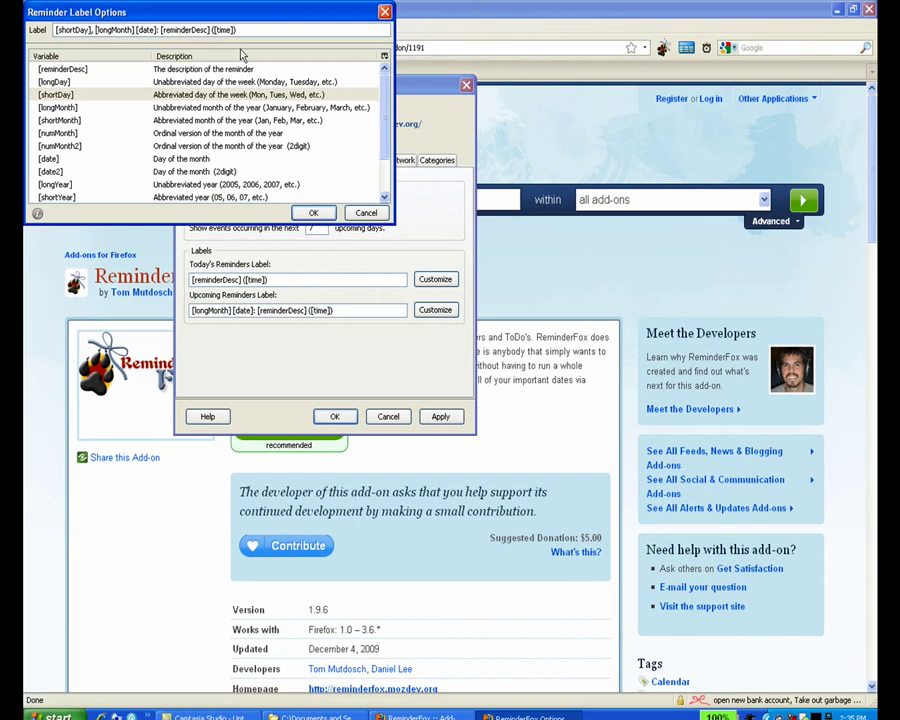
{"action": "left_click", "coordinate": [315, 213]}
{"action": "left_click", "coordinate": [443, 417]}
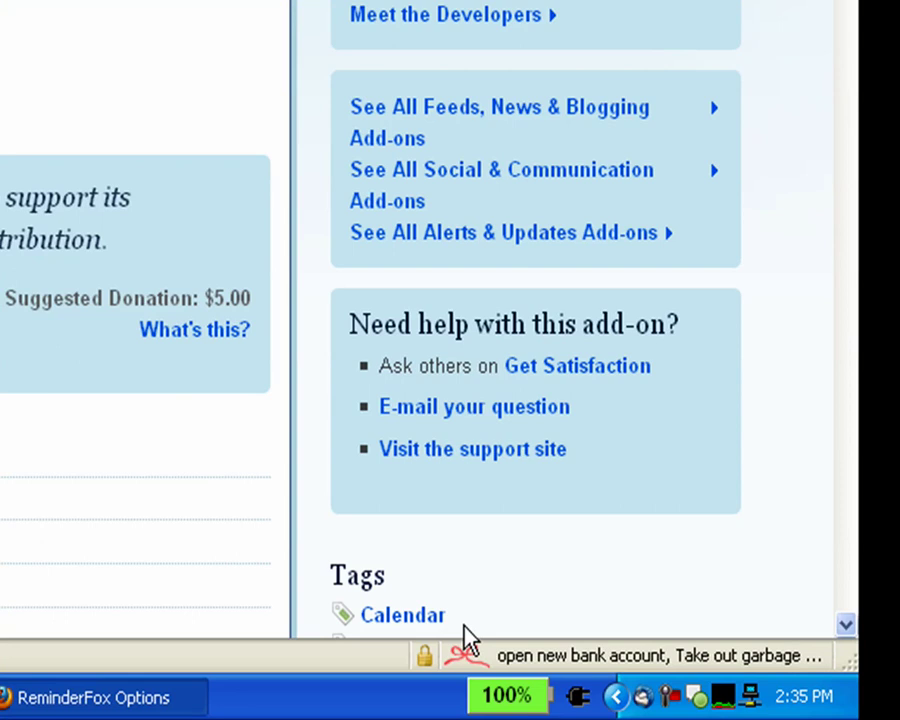
{"action": "mouse_move", "coordinate": [477, 647]}
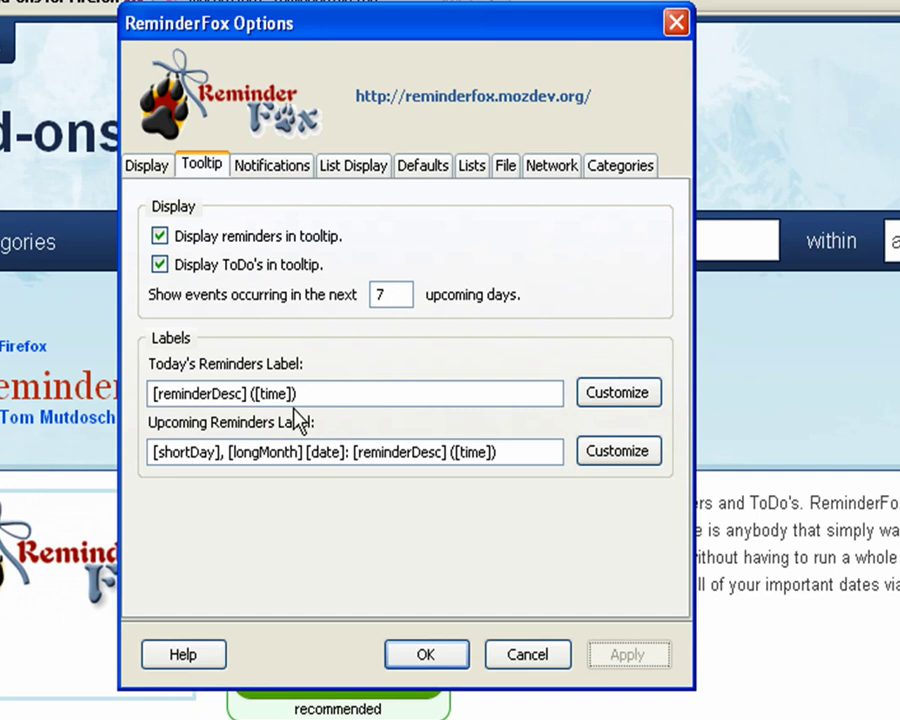
Try keeping the alert slide open until clicked, restore the timed option, and view the choices for showing multiple alarms
{"action": "left_click", "coordinate": [270, 168]}
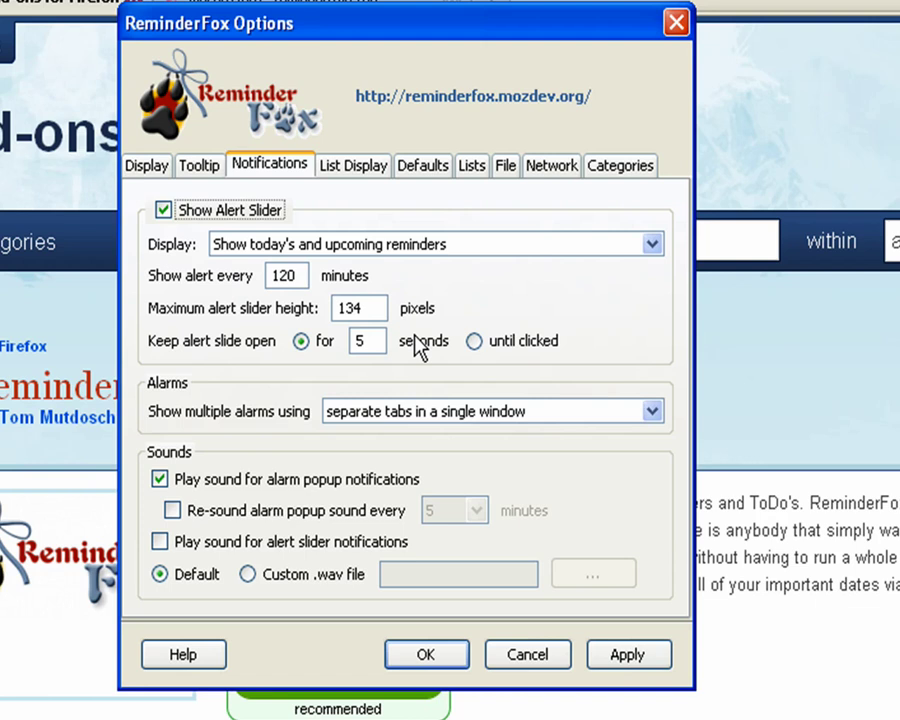
{"action": "left_click", "coordinate": [474, 342]}
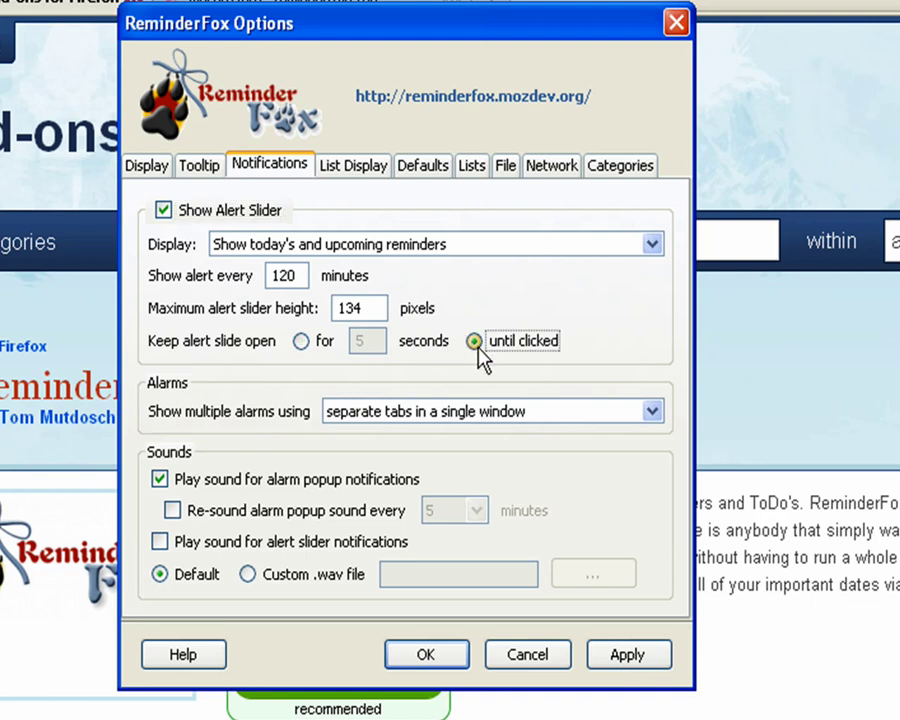
{"action": "left_click", "coordinate": [302, 341]}
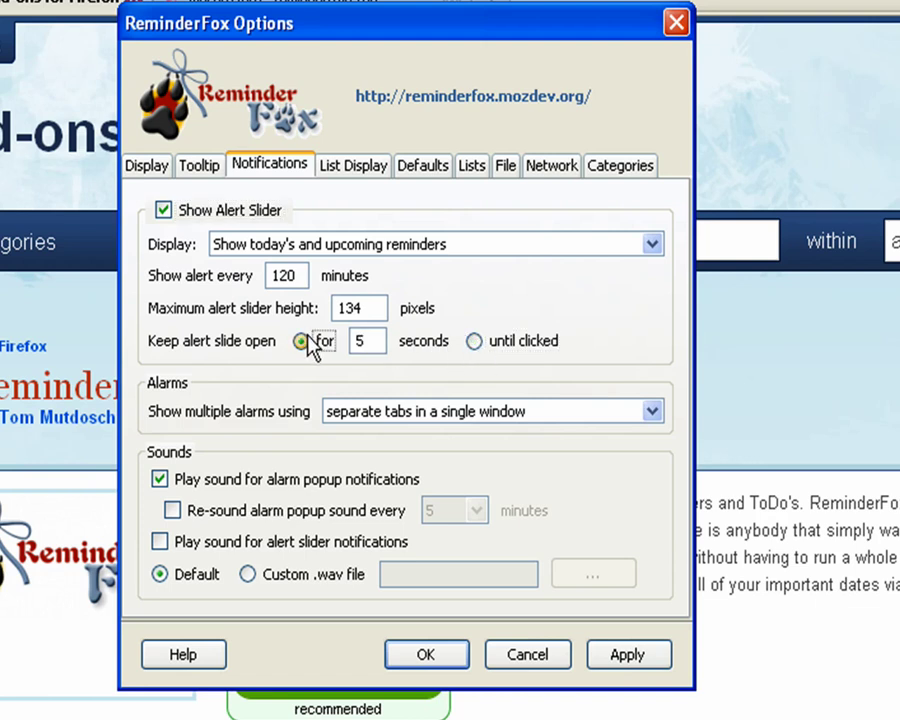
{"action": "left_click", "coordinate": [383, 415]}
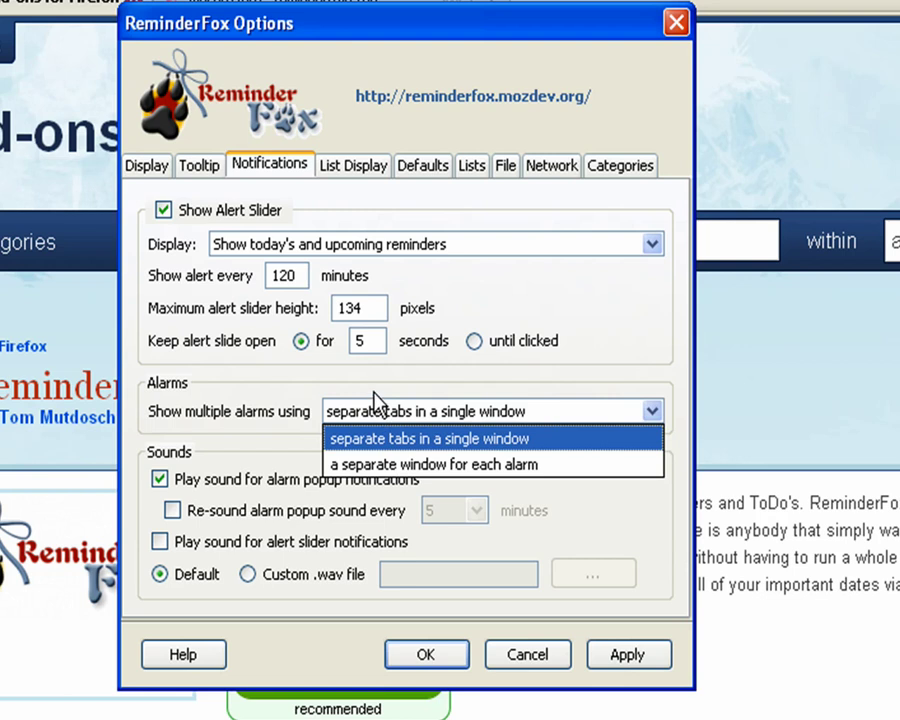
{"action": "left_click", "coordinate": [377, 392]}
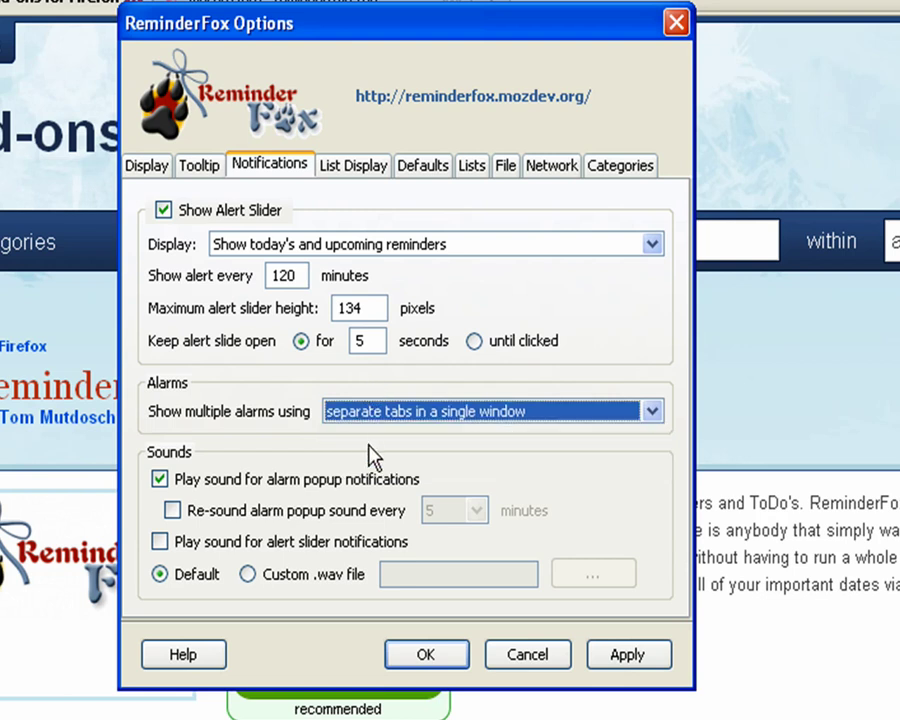
Enable re-sounding of the alarm popup sound and set its interval to 15 minutes
{"action": "left_click", "coordinate": [360, 511]}
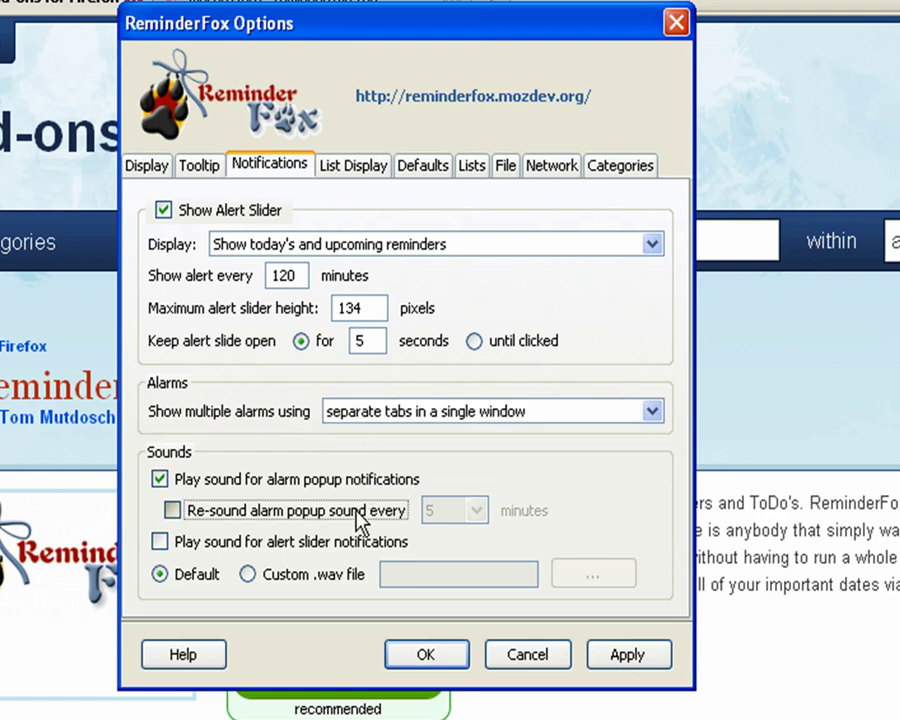
{"action": "left_click", "coordinate": [476, 512]}
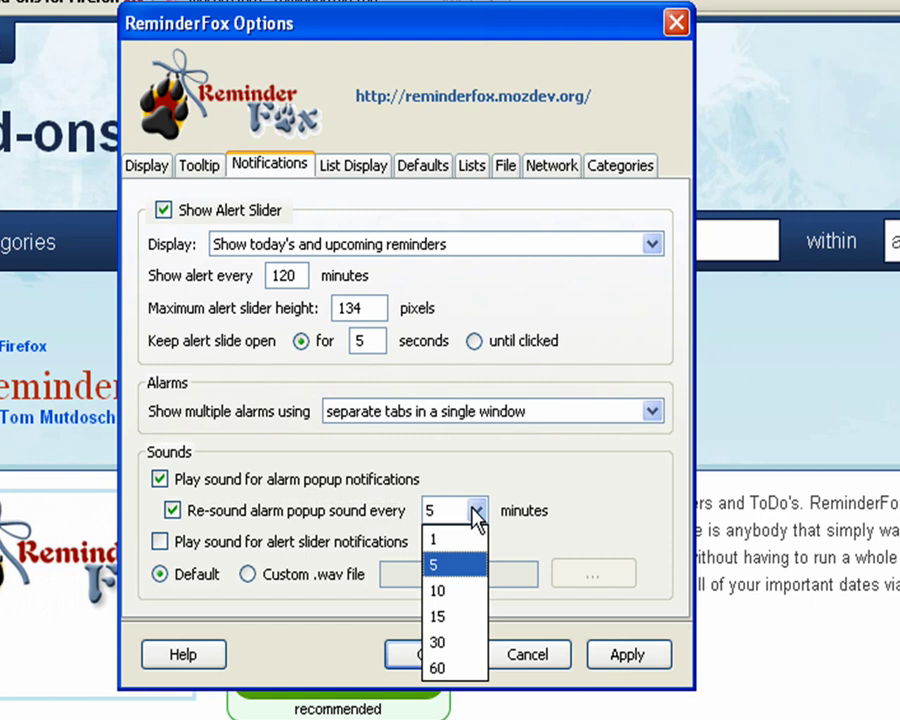
{"action": "left_click", "coordinate": [458, 614]}
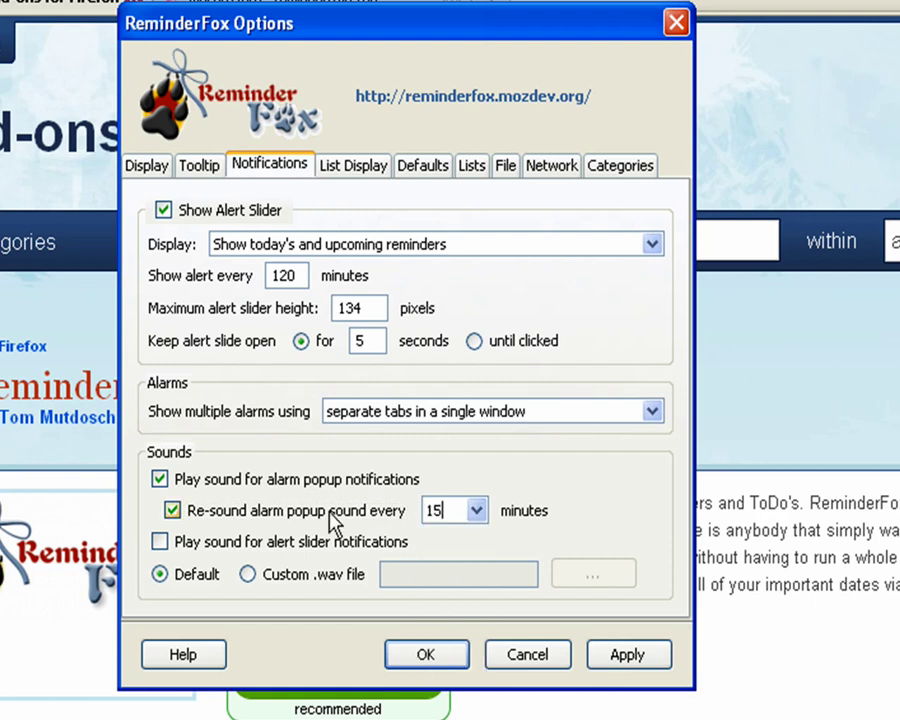
Try choosing a custom .wav file for the notification sound, cancel the file selection, and restore the default sound
{"action": "left_click", "coordinate": [240, 543]}
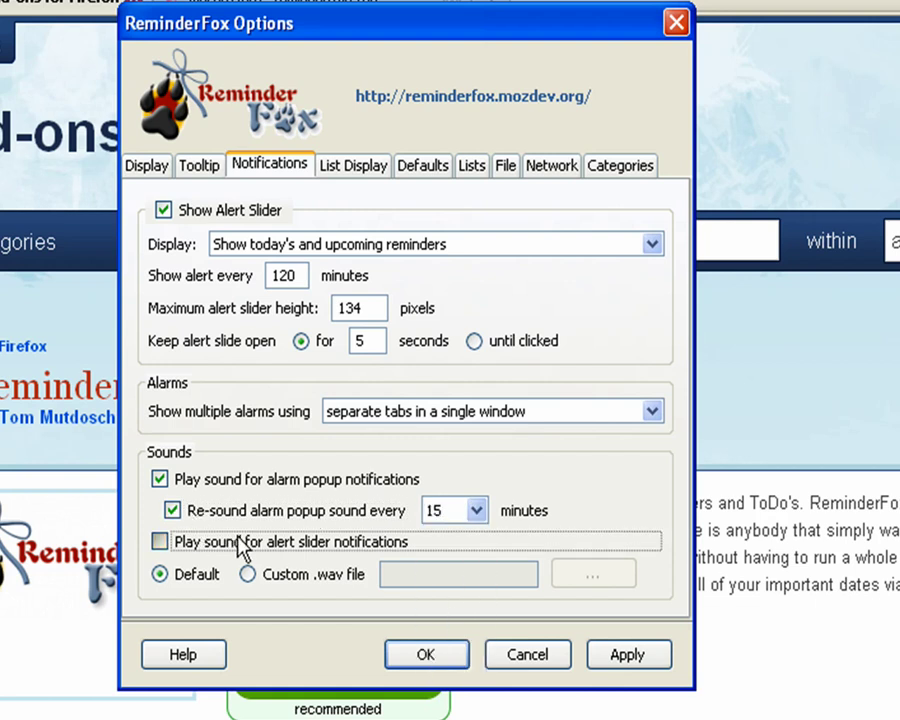
{"action": "left_click", "coordinate": [278, 577]}
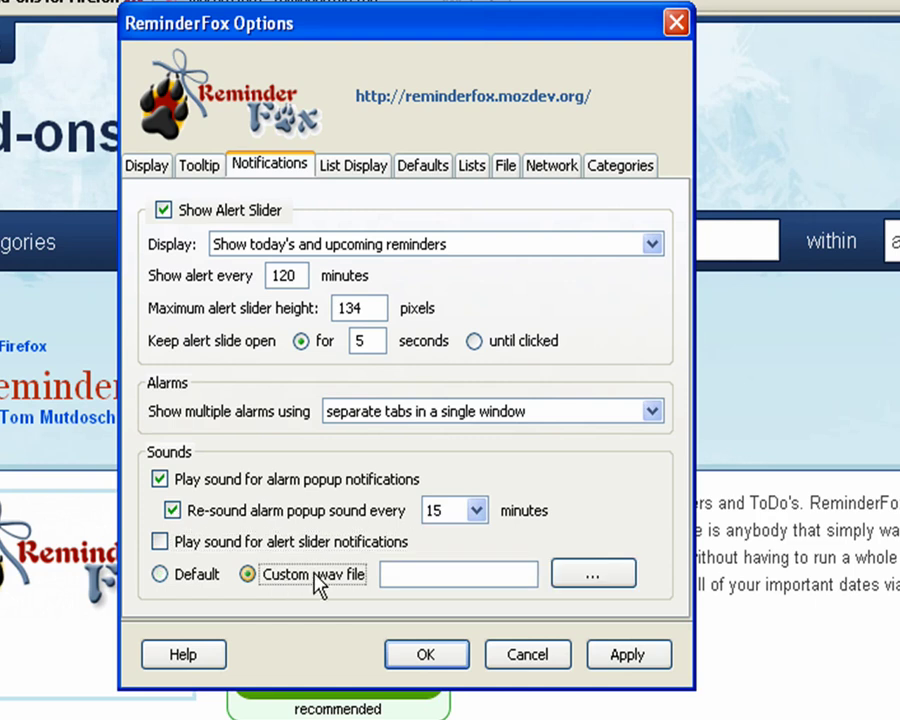
{"action": "left_click", "coordinate": [590, 578]}
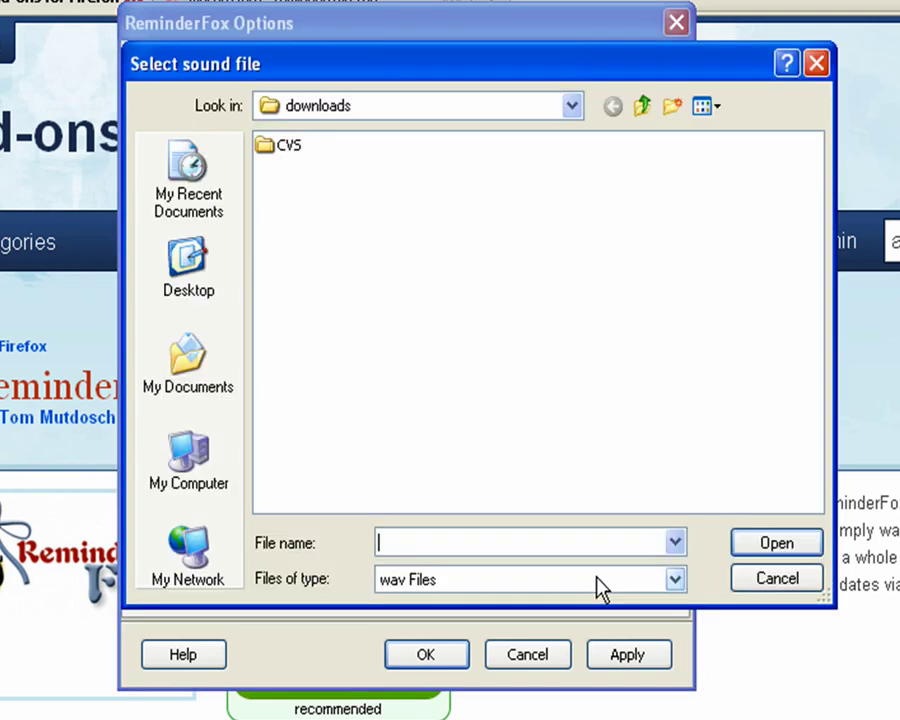
{"action": "left_click", "coordinate": [776, 580]}
{"action": "left_click", "coordinate": [195, 576]}
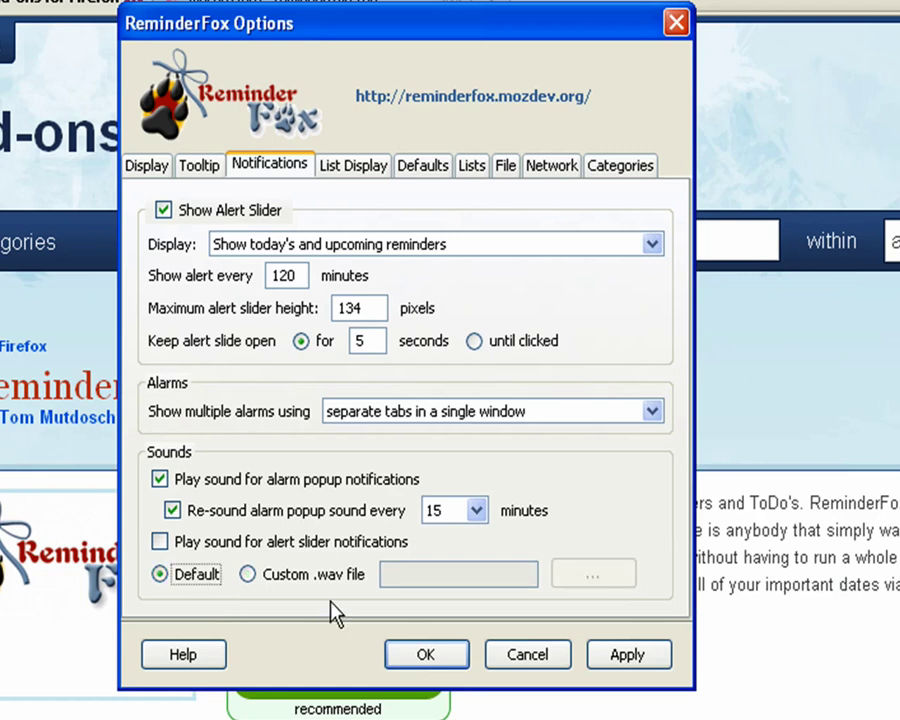
Show week numbers in the list calendar with Default numbering, keeping Sunday as the starting day of the week
{"action": "left_click", "coordinate": [353, 178]}
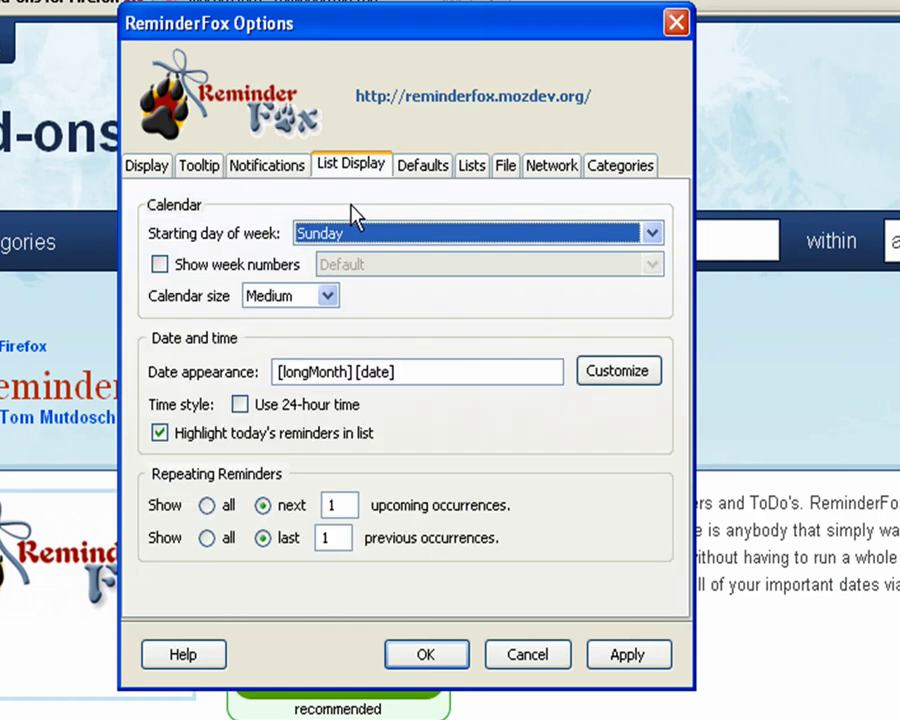
{"action": "left_click", "coordinate": [352, 236]}
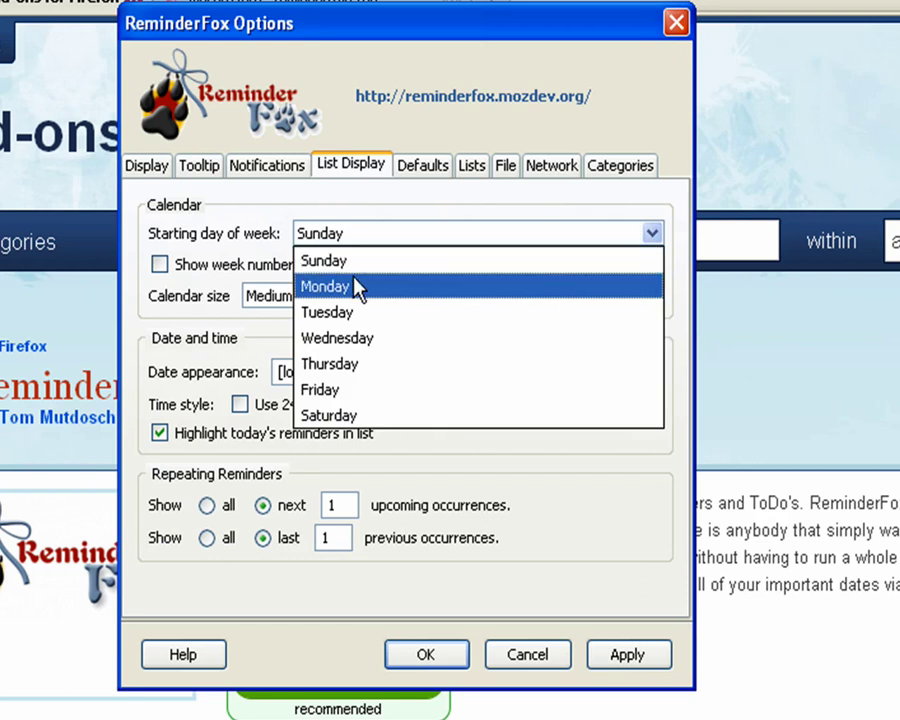
{"action": "left_click", "coordinate": [352, 235]}
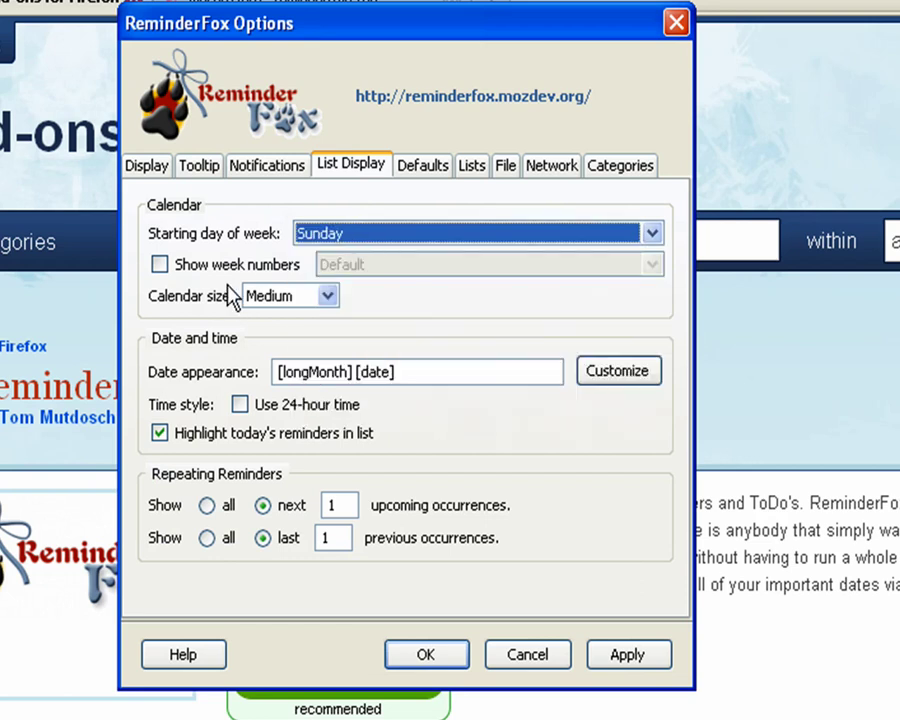
{"action": "left_click", "coordinate": [236, 266]}
{"action": "left_click", "coordinate": [344, 266]}
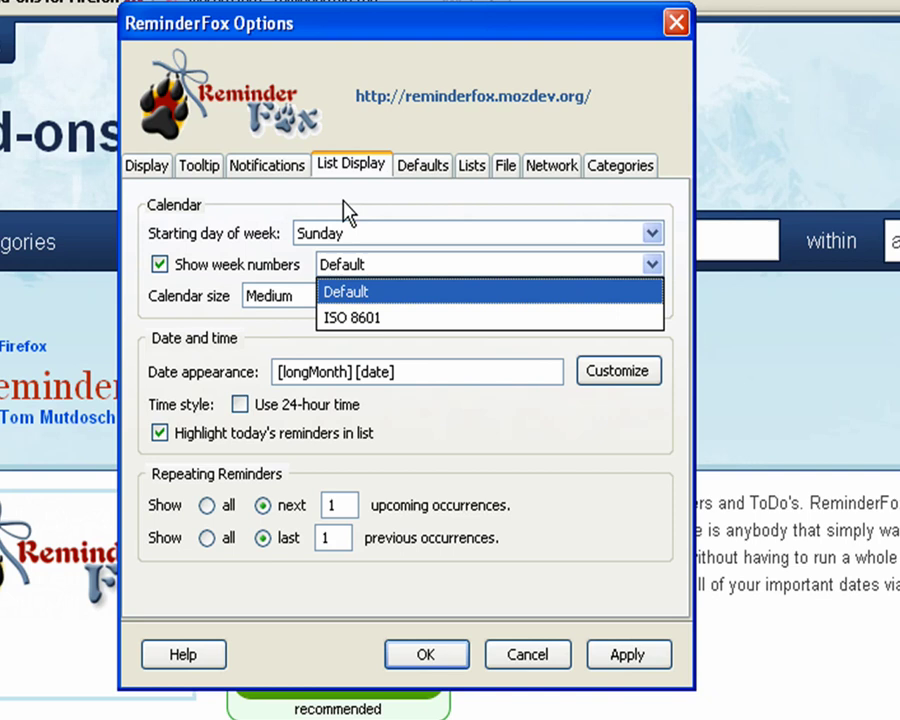
{"action": "left_click", "coordinate": [347, 215]}
Set the calendar size to Large and apply the change
{"action": "left_click", "coordinate": [322, 295]}
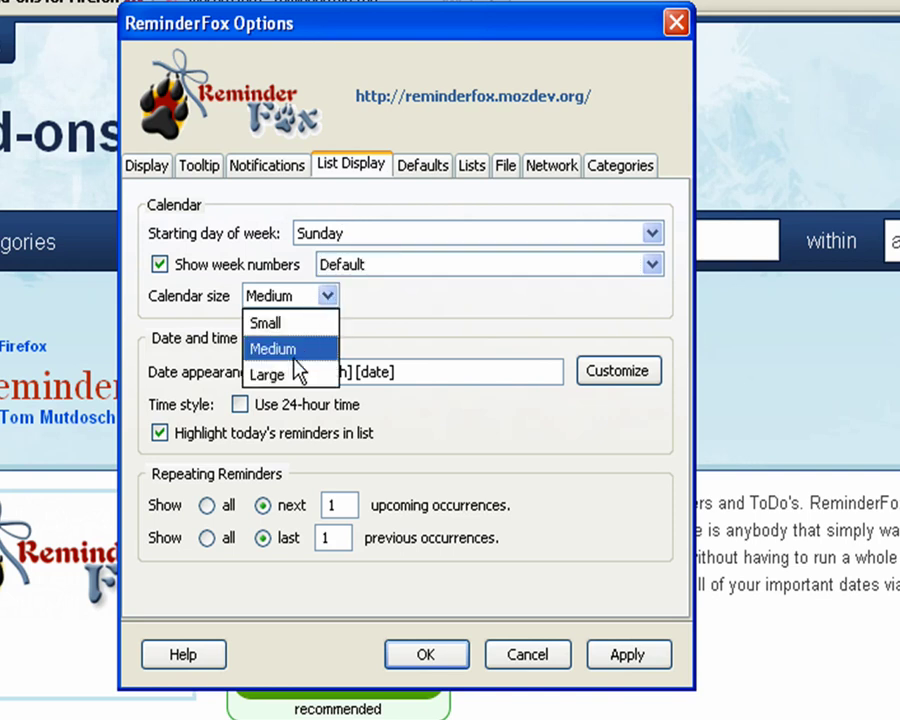
{"action": "left_click", "coordinate": [293, 374]}
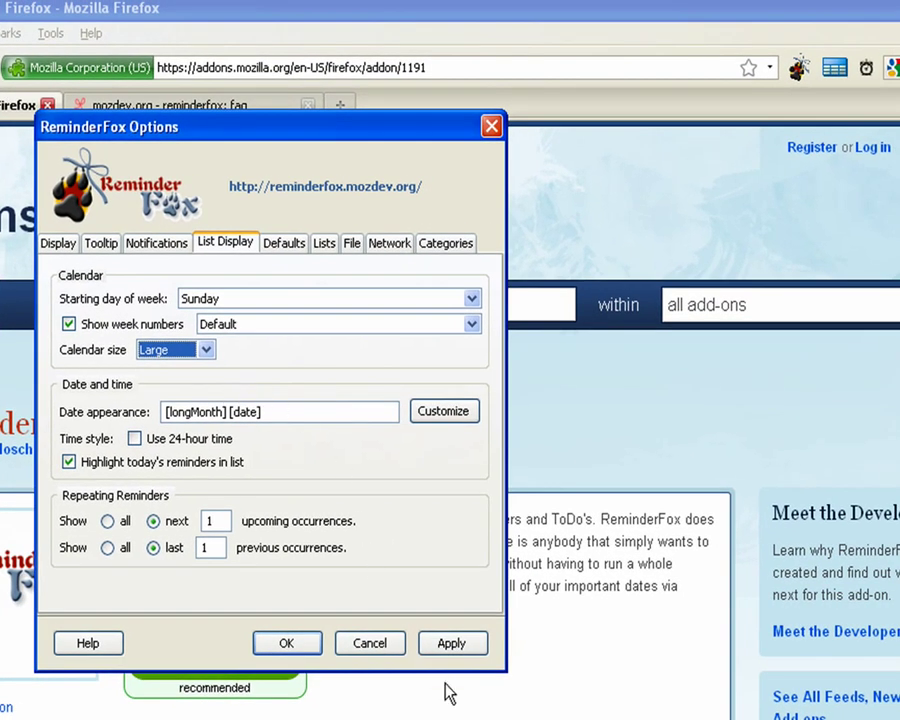
{"action": "left_click", "coordinate": [456, 648]}
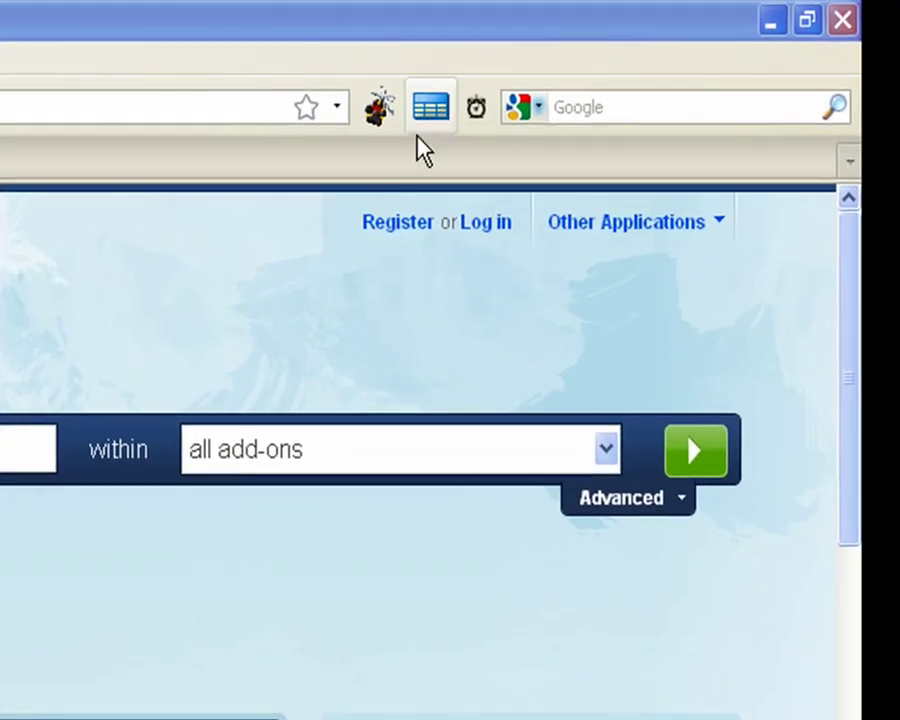
Open the pop-up calendar and the reminder list to examine the calendar's size and week numbers
{"action": "left_click", "coordinate": [745, 76]}
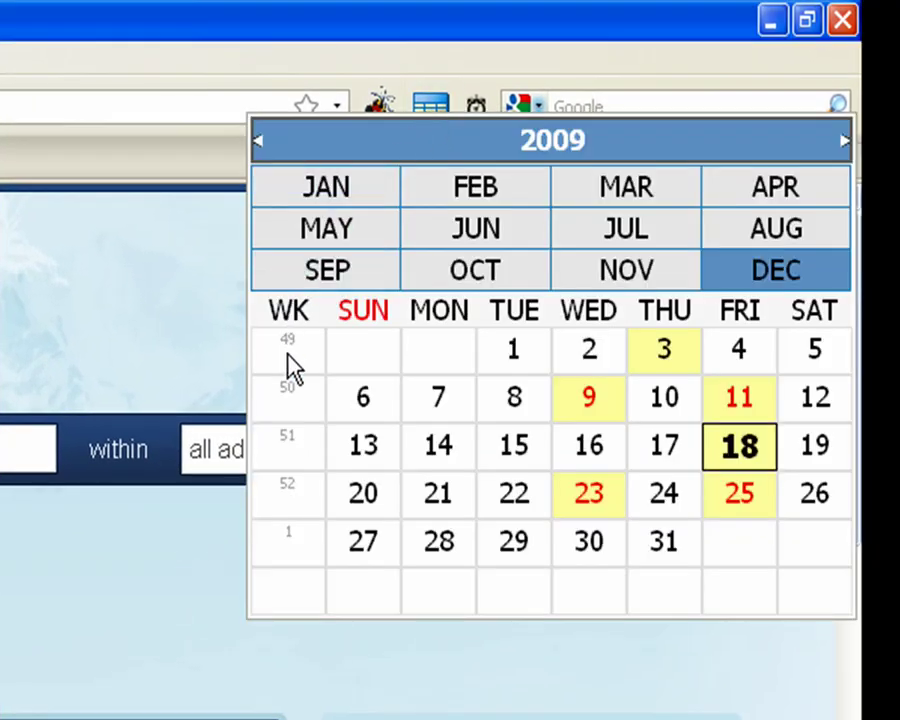
{"action": "left_click", "coordinate": [450, 234]}
{"action": "left_click", "coordinate": [455, 195]}
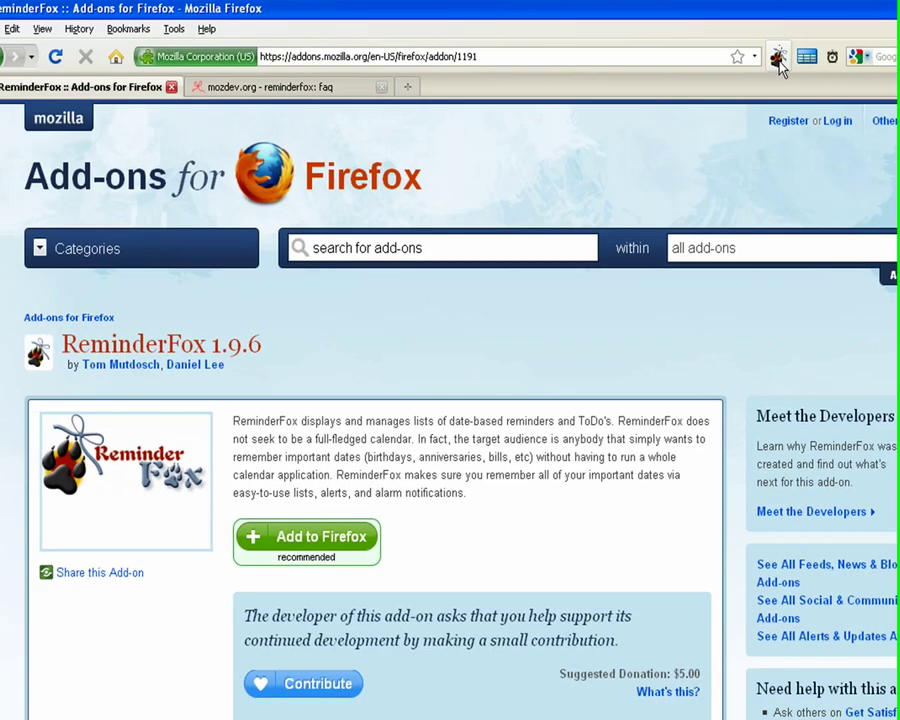
{"action": "left_click", "coordinate": [380, 103]}
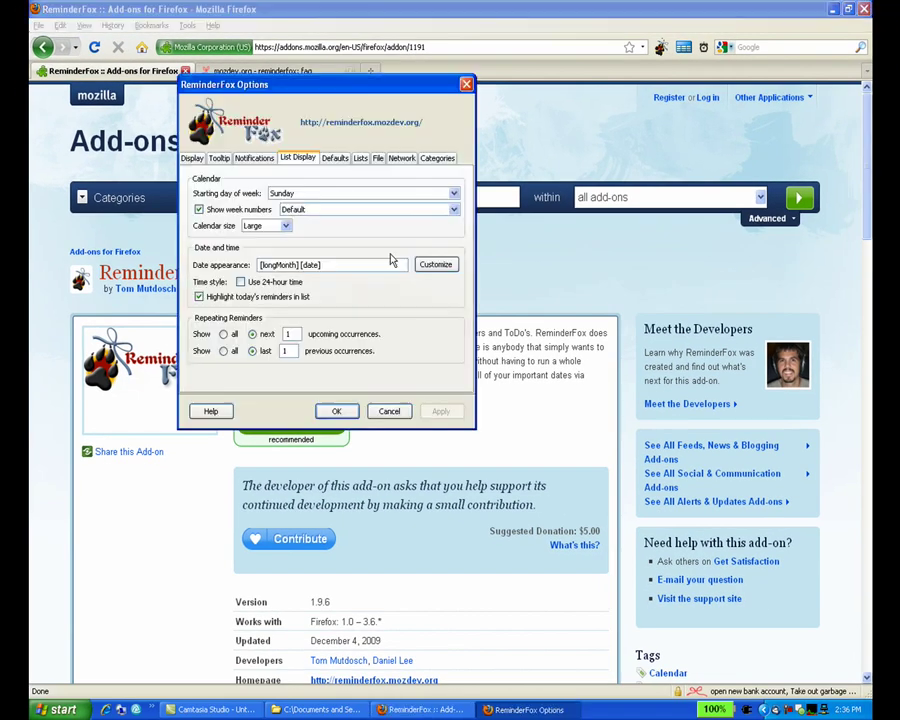
Set the calendar size to Small, apply it, and check the calendar in the reminder list window
{"action": "left_click", "coordinate": [262, 226]}
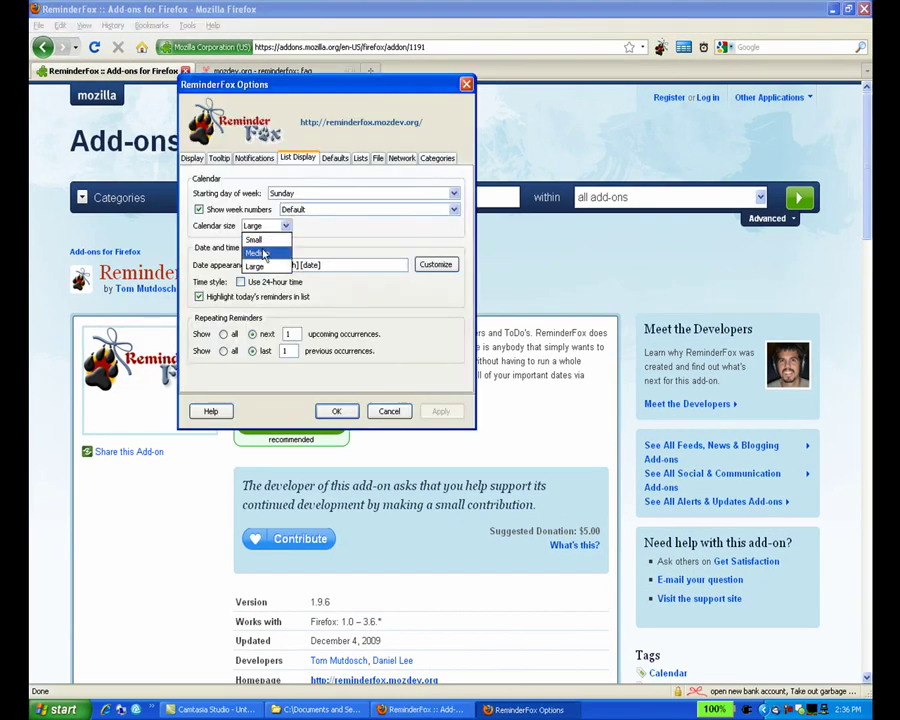
{"action": "left_click", "coordinate": [254, 240]}
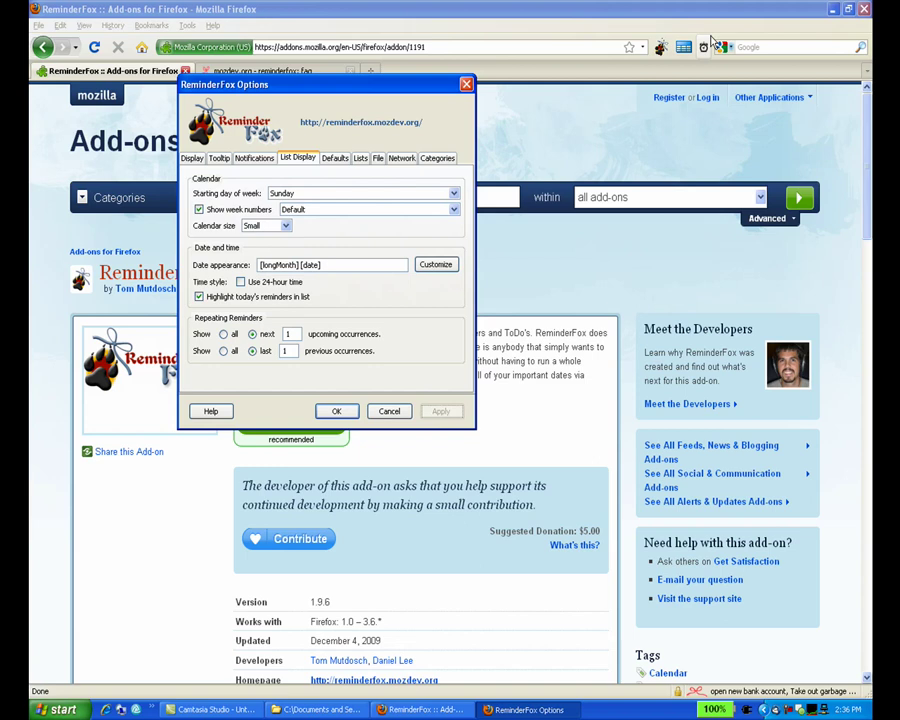
{"action": "left_click", "coordinate": [660, 47]}
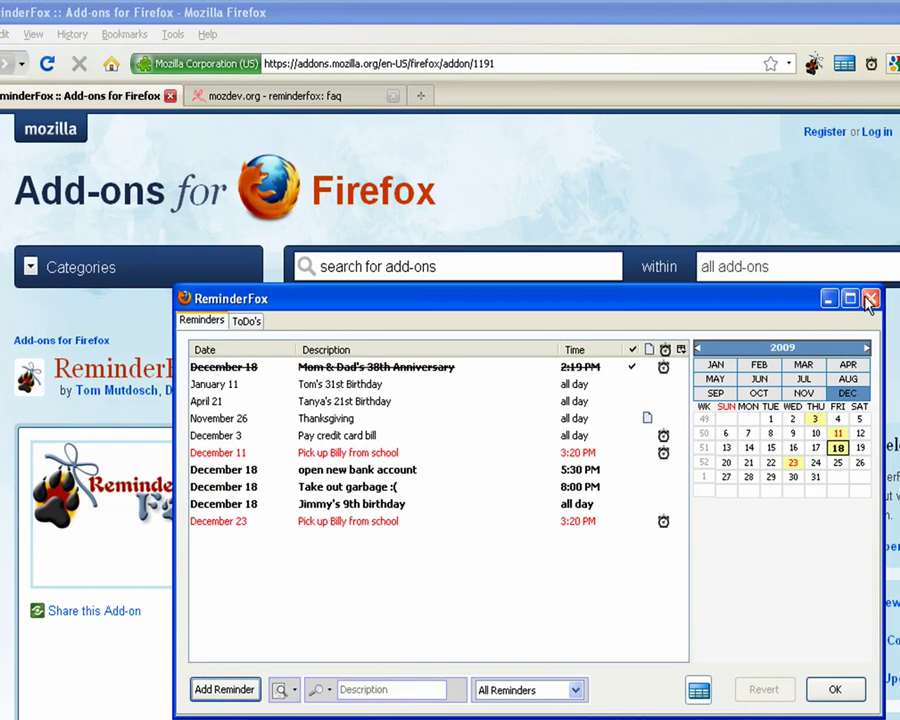
{"action": "left_click", "coordinate": [869, 300]}
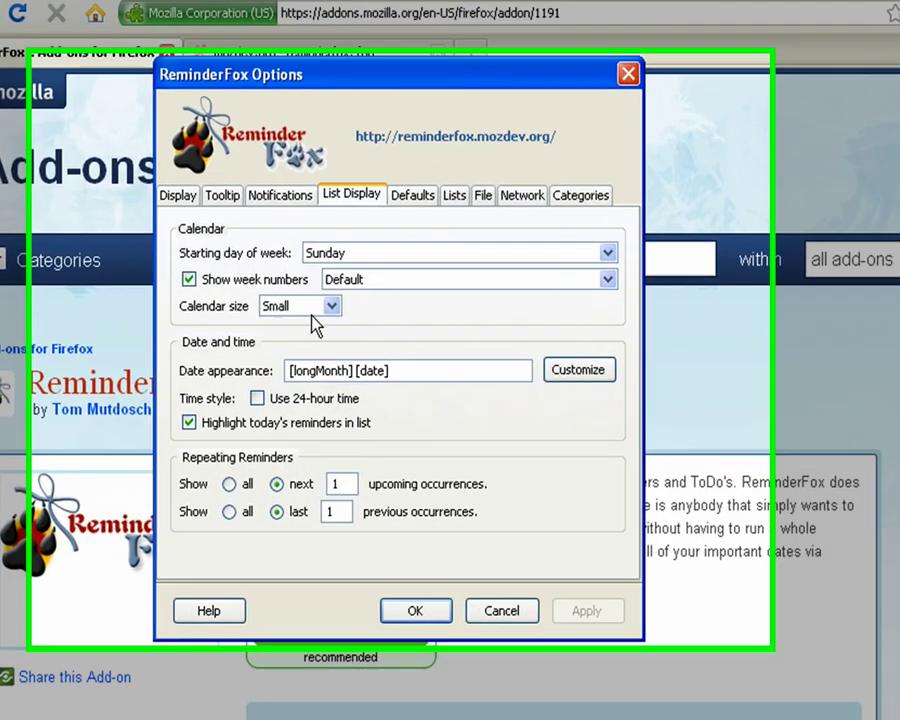
Set the calendar size to Medium and enable 24-hour time for the list display
{"action": "left_click", "coordinate": [290, 308]}
{"action": "left_click", "coordinate": [321, 363]}
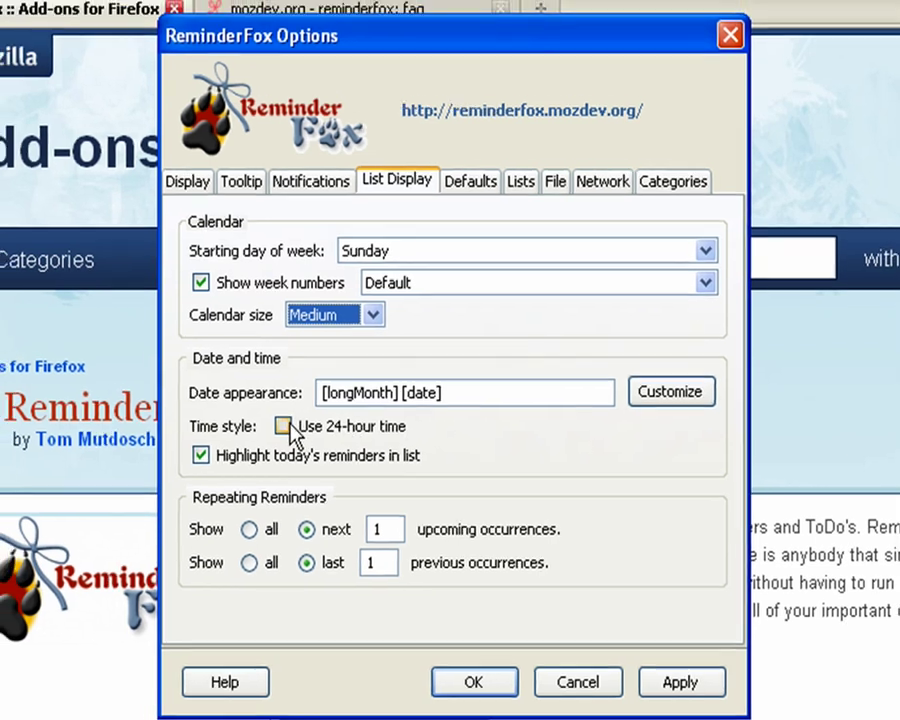
{"action": "left_click", "coordinate": [285, 421]}
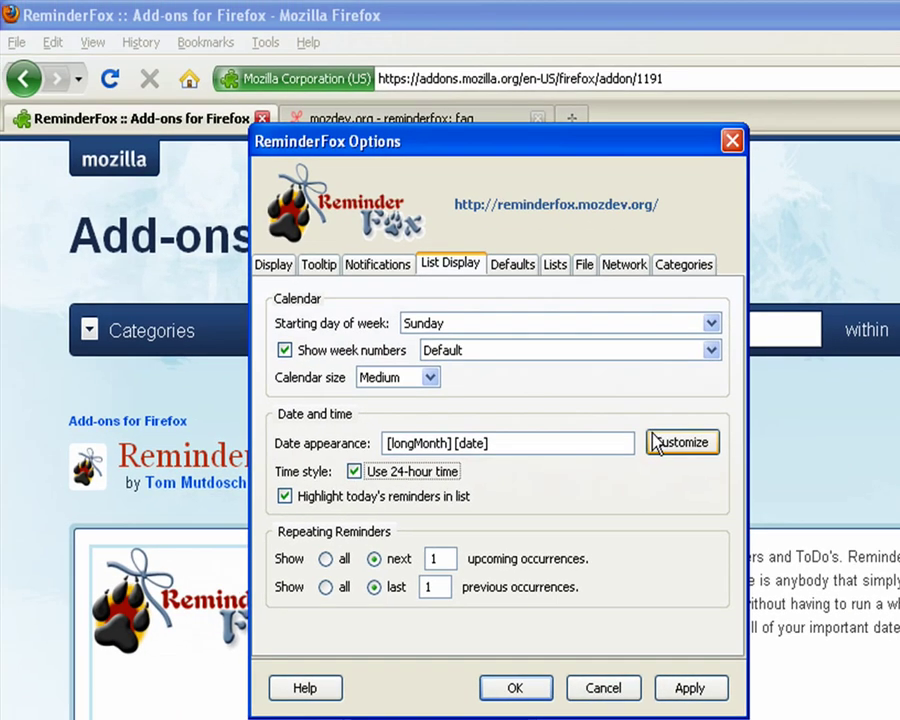
Customize the list's date appearance, replacing its label with [longYear]/[numMonth2]/[date]
{"action": "left_click", "coordinate": [663, 443]}
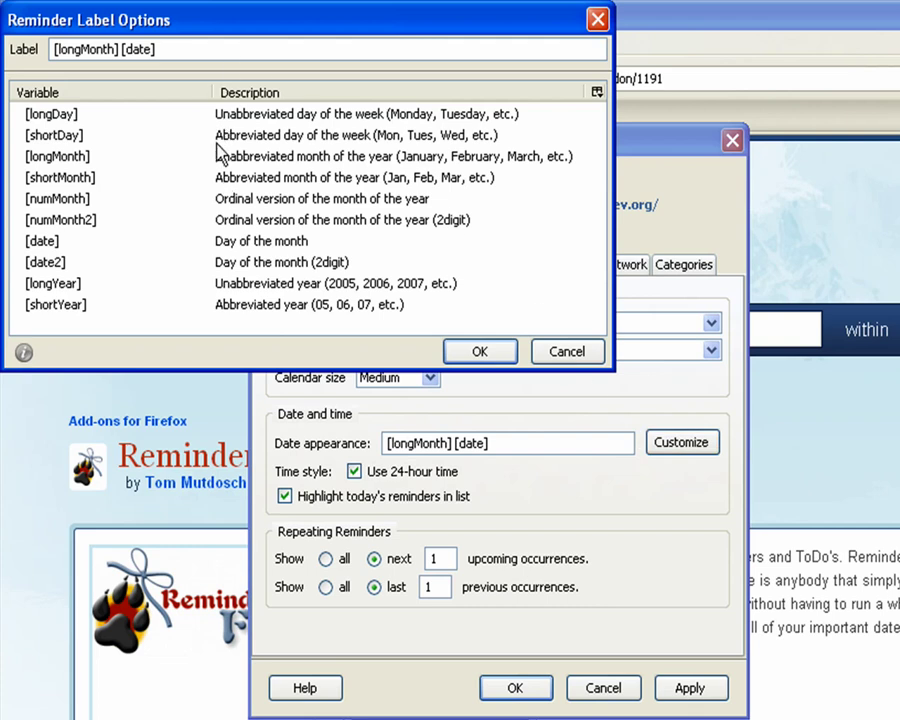
{"action": "left_click_drag", "start_coordinate": [156, 49], "coordinate": [57, 43]}
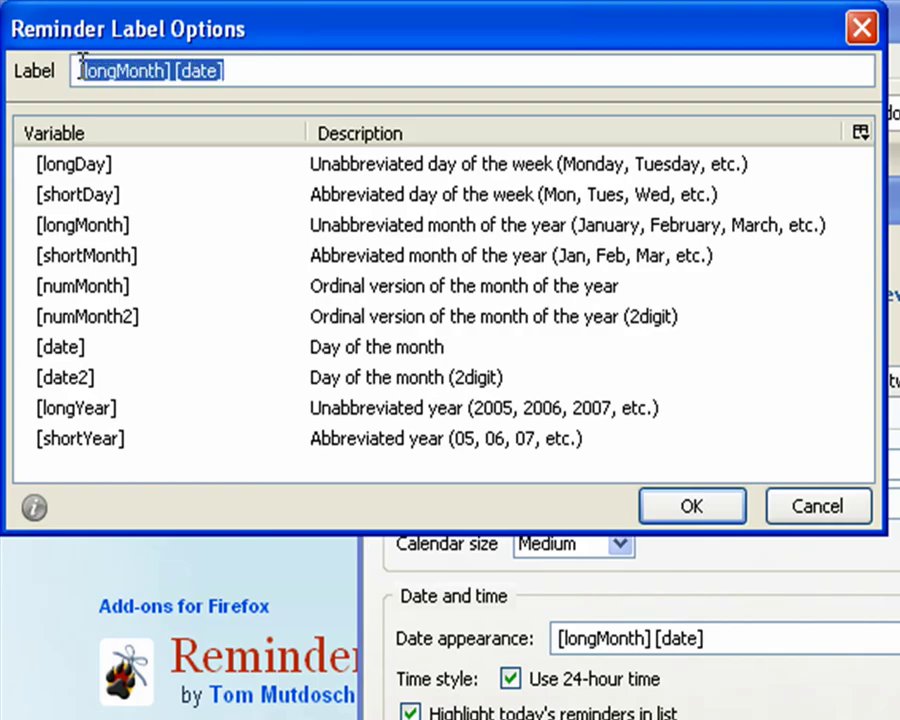
{"action": "key", "text": "BackSpace"}
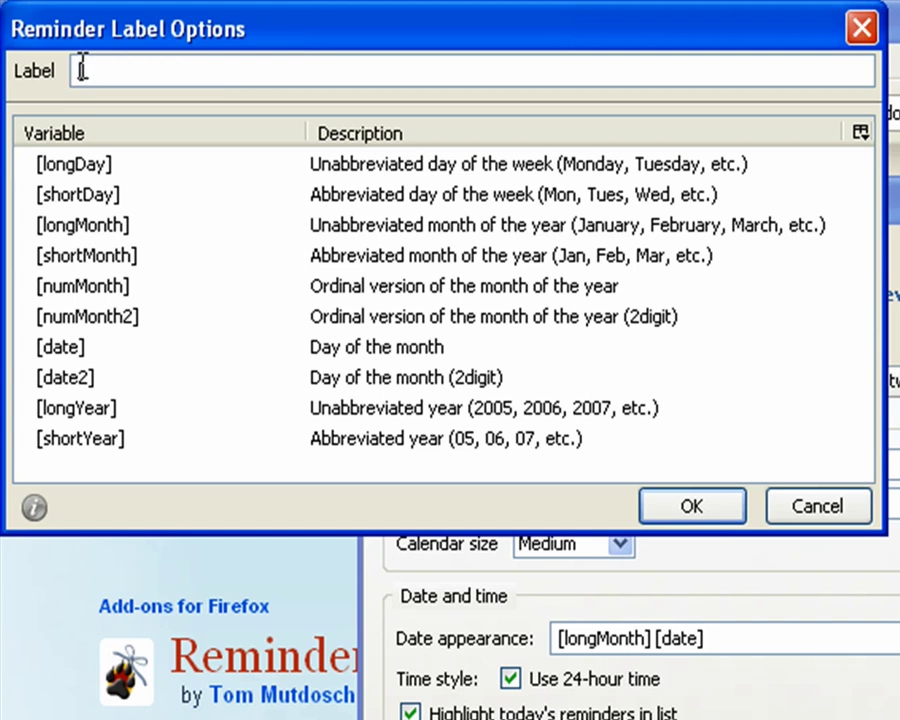
{"action": "type", "text": "longYear"}
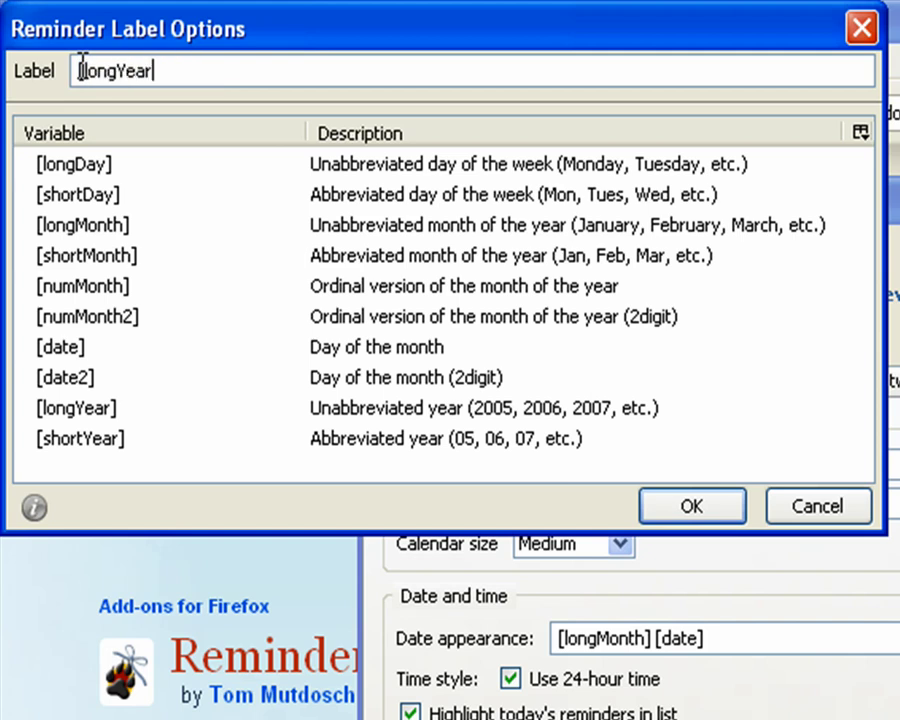
{"action": "type", "text": "]/[numMonth2]"}
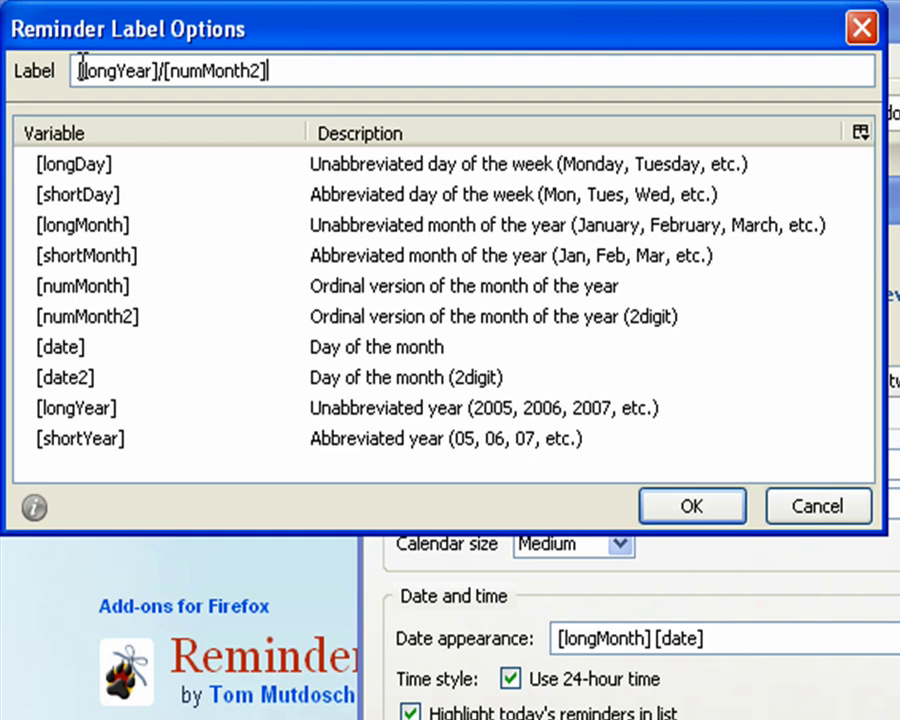
{"action": "type", "text": "/[date]"}
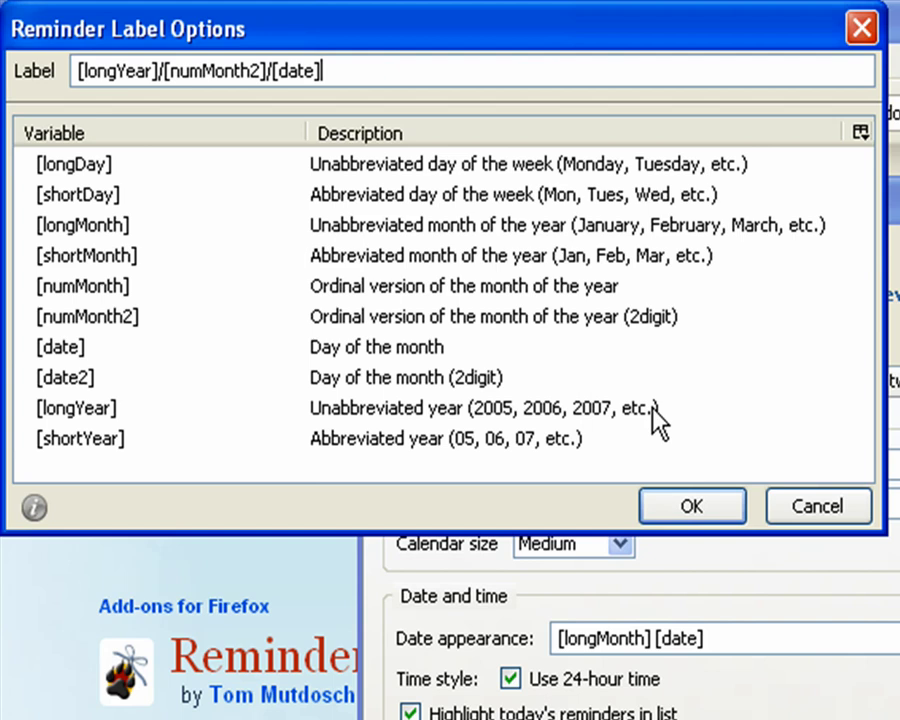
{"action": "left_click", "coordinate": [694, 510]}
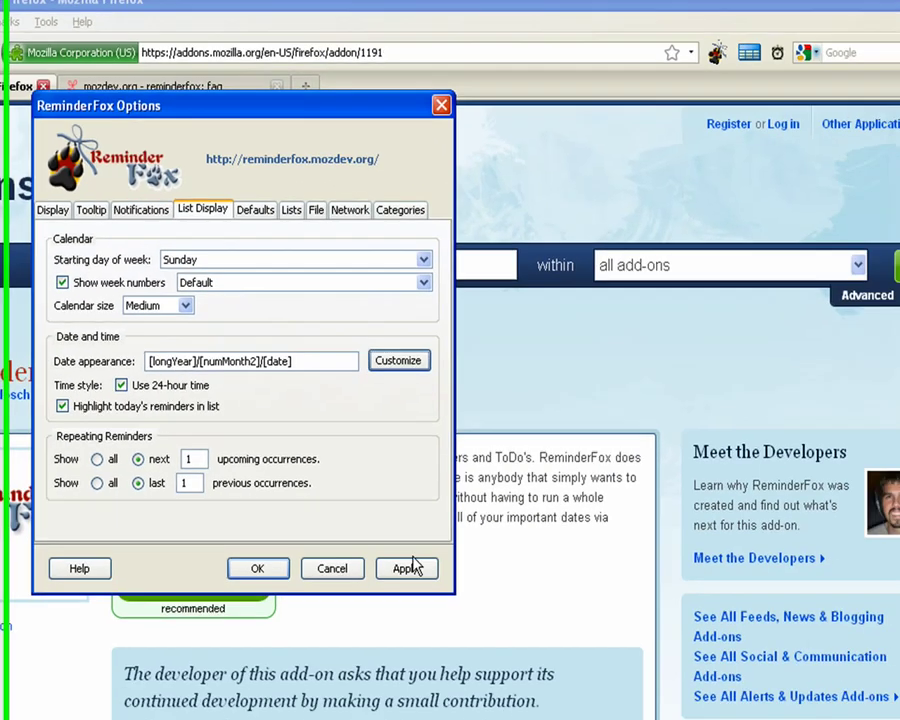
Apply the new date and time format and check the dates of the Thanksgiving and 2009/12/23 entries in the reminder list
{"action": "left_click", "coordinate": [413, 567]}
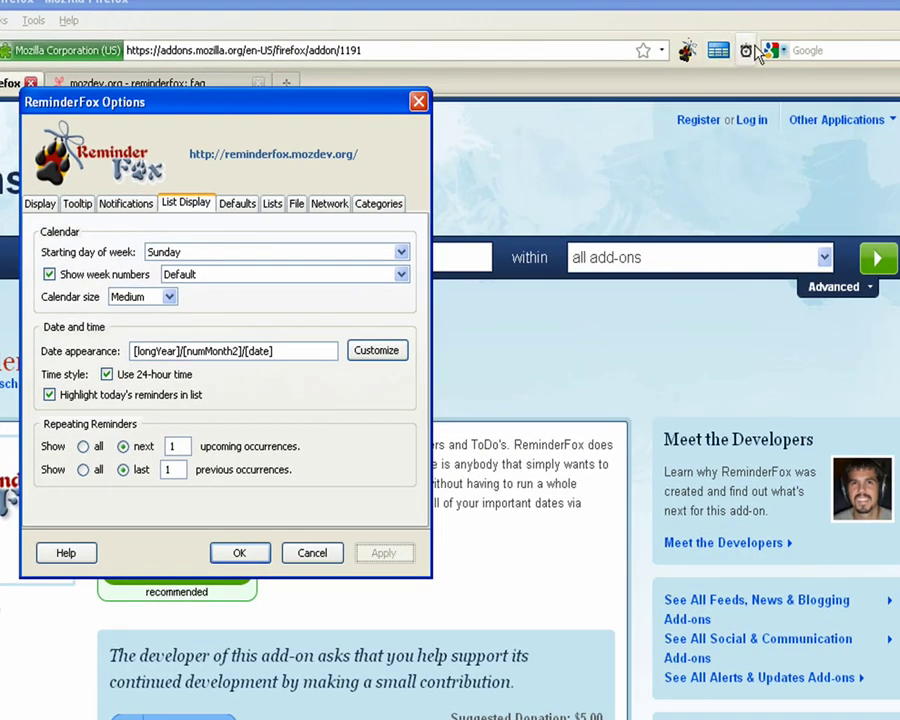
{"action": "left_click", "coordinate": [686, 50]}
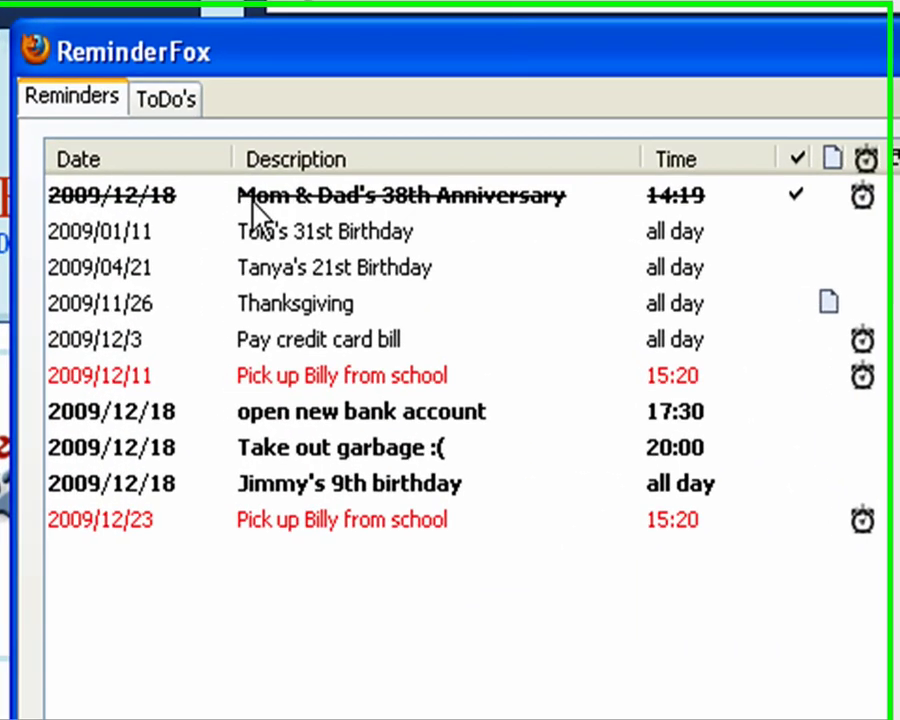
{"action": "left_click", "coordinate": [118, 302]}
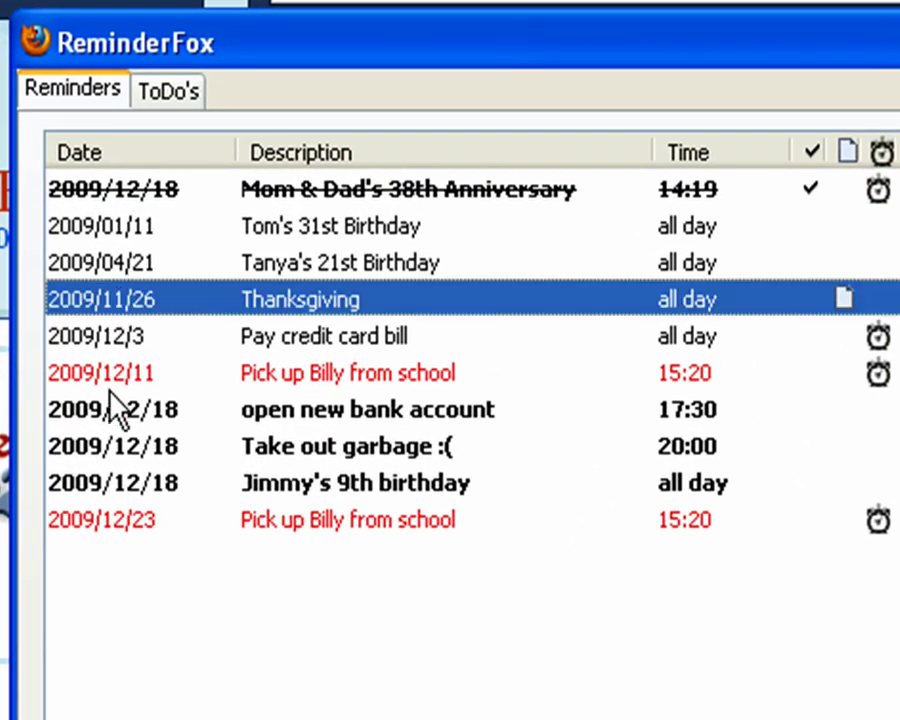
{"action": "left_click", "coordinate": [137, 522]}
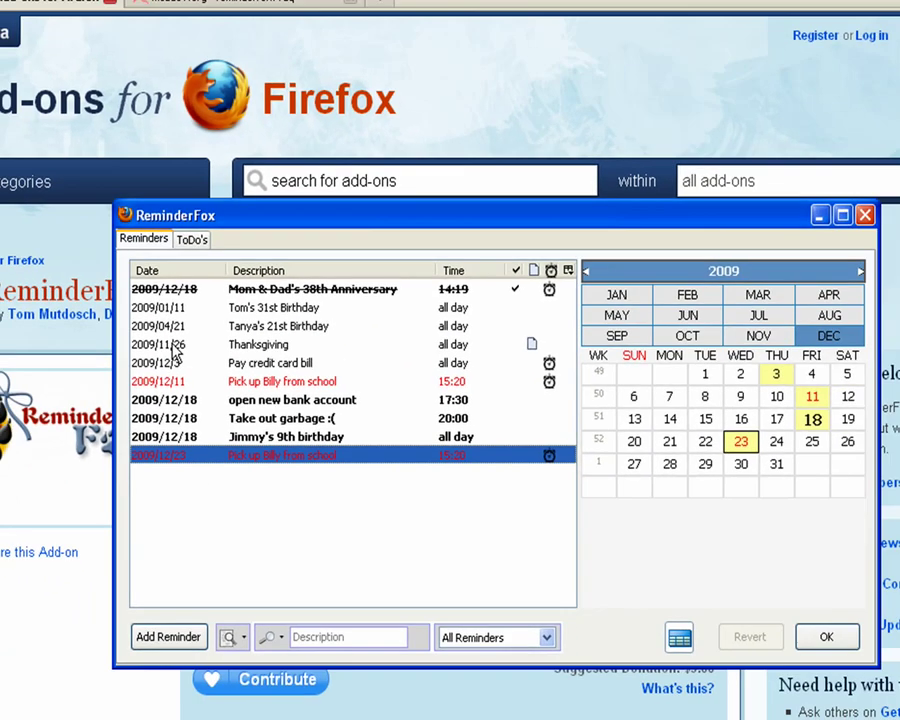
{"action": "left_click", "coordinate": [122, 302]}
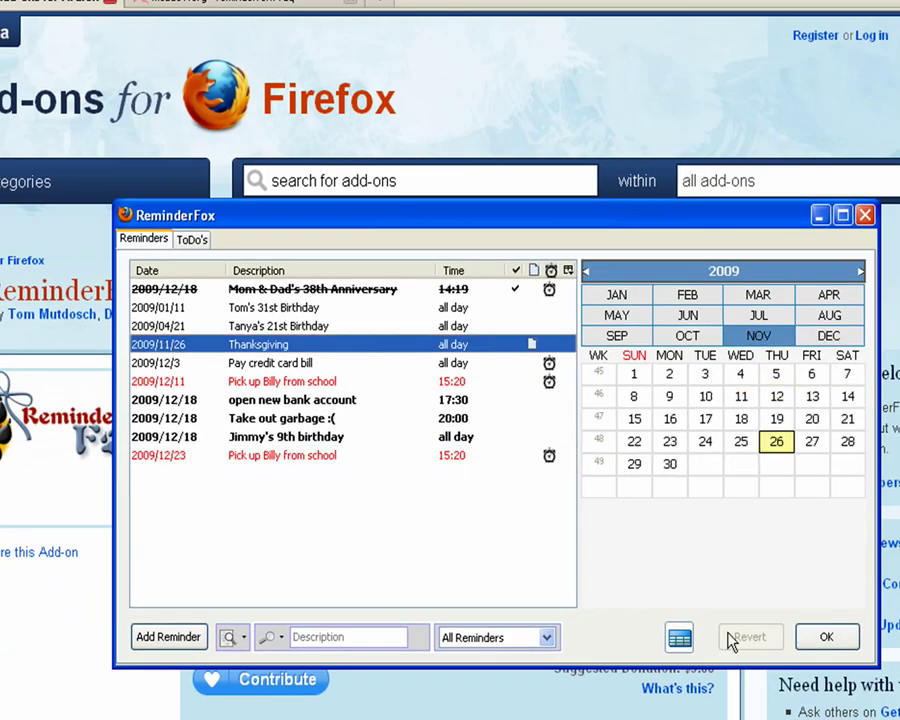
{"action": "left_click", "coordinate": [837, 641]}
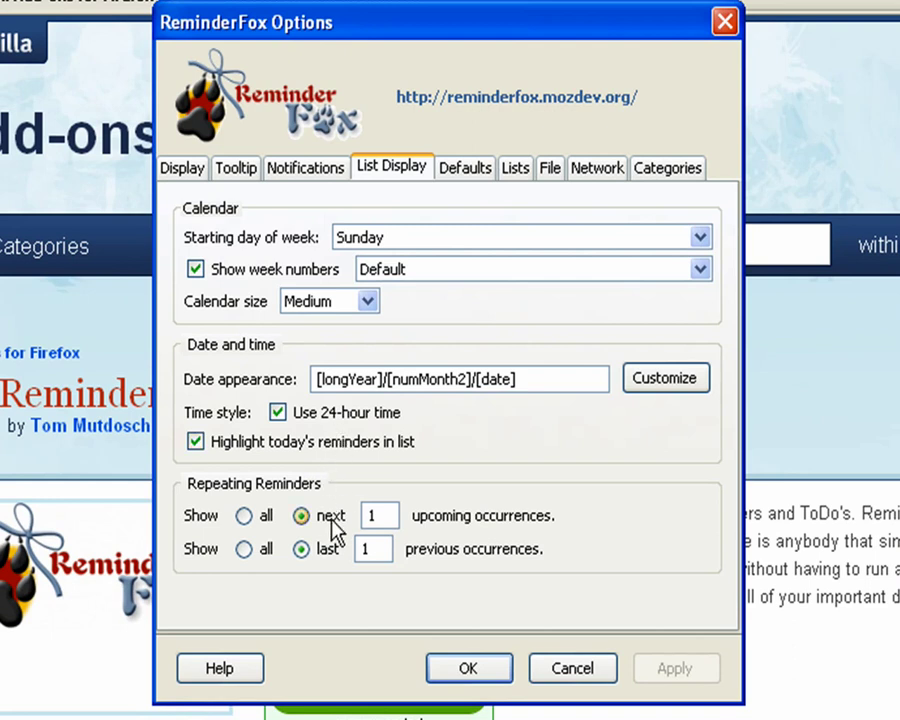
Show all upcoming and all previous occurrences of repeating reminders in the list and apply the change
{"action": "left_click", "coordinate": [245, 516]}
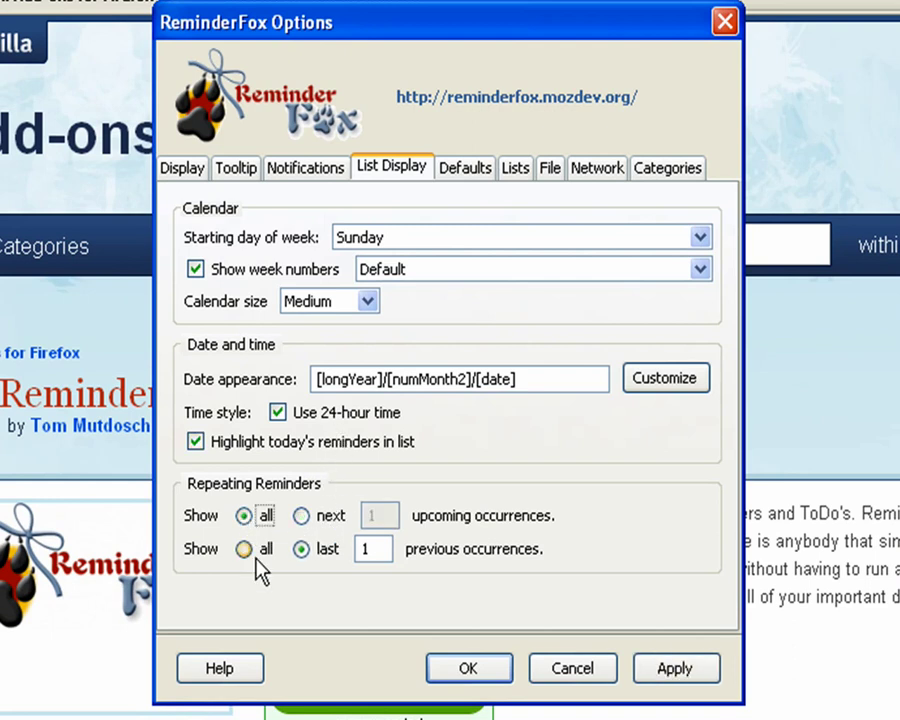
{"action": "left_click", "coordinate": [245, 549]}
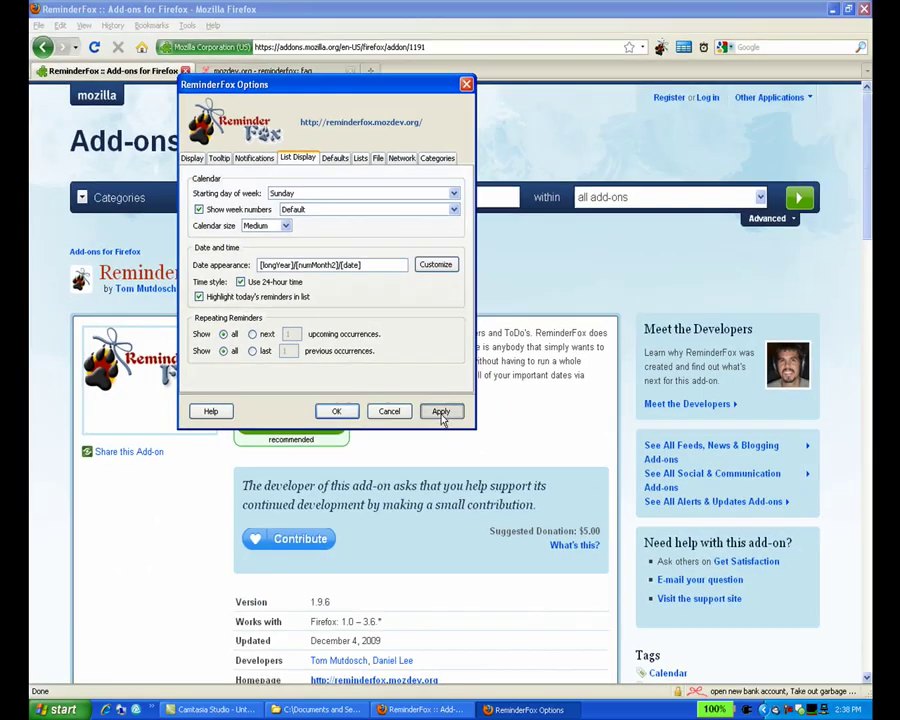
{"action": "left_click", "coordinate": [441, 413]}
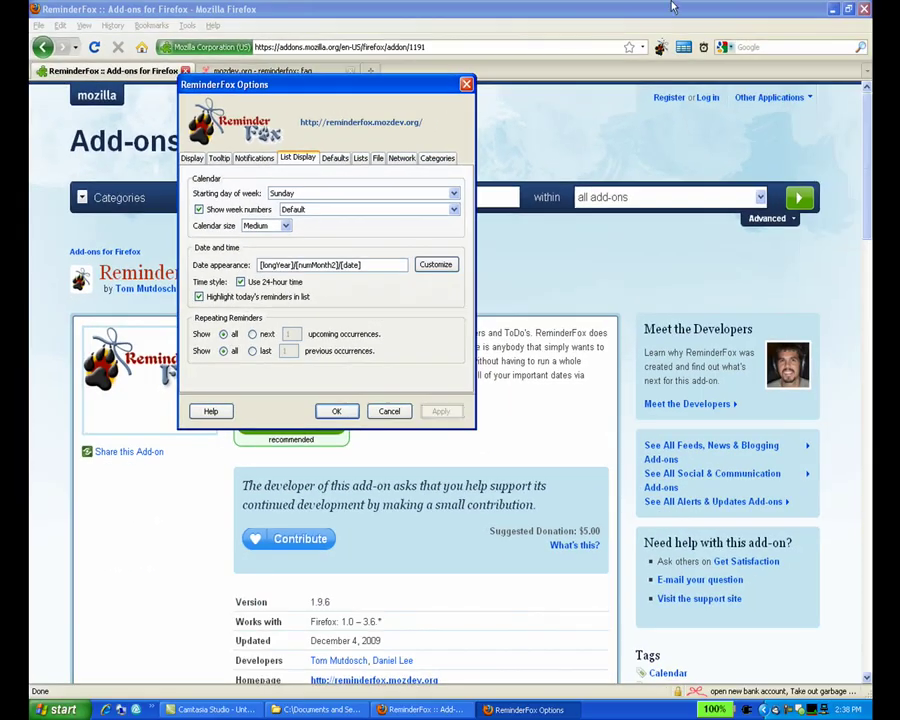
Open the reminder list and look through all occurrences of the repeating reminders from start to end
{"action": "key", "text": "Return"}
{"action": "left_click", "coordinate": [770, 690]}
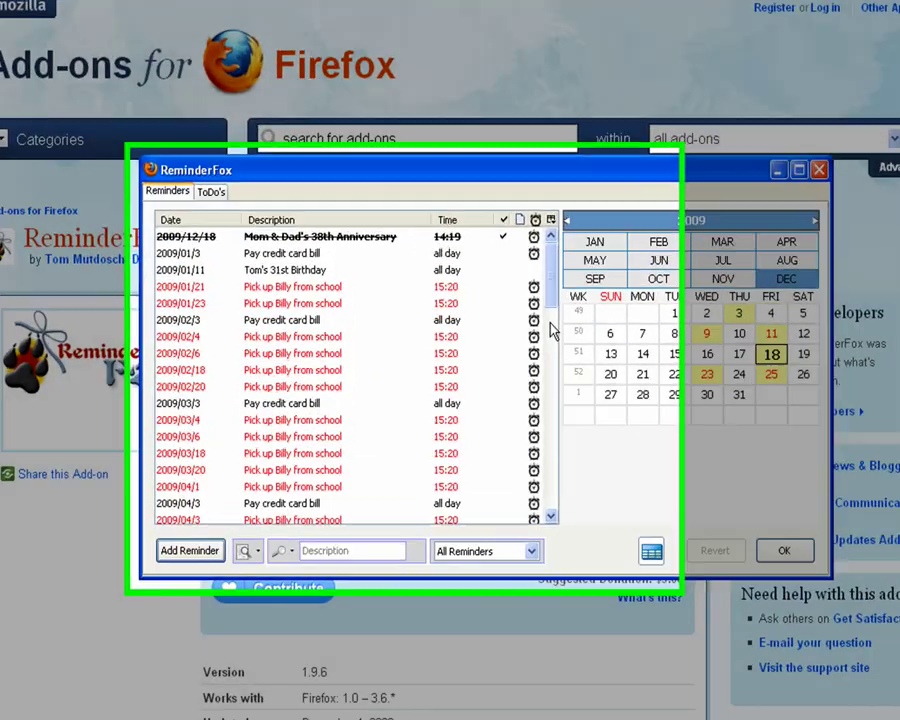
{"action": "left_click_drag", "start_coordinate": [553, 330], "coordinate": [554, 509]}
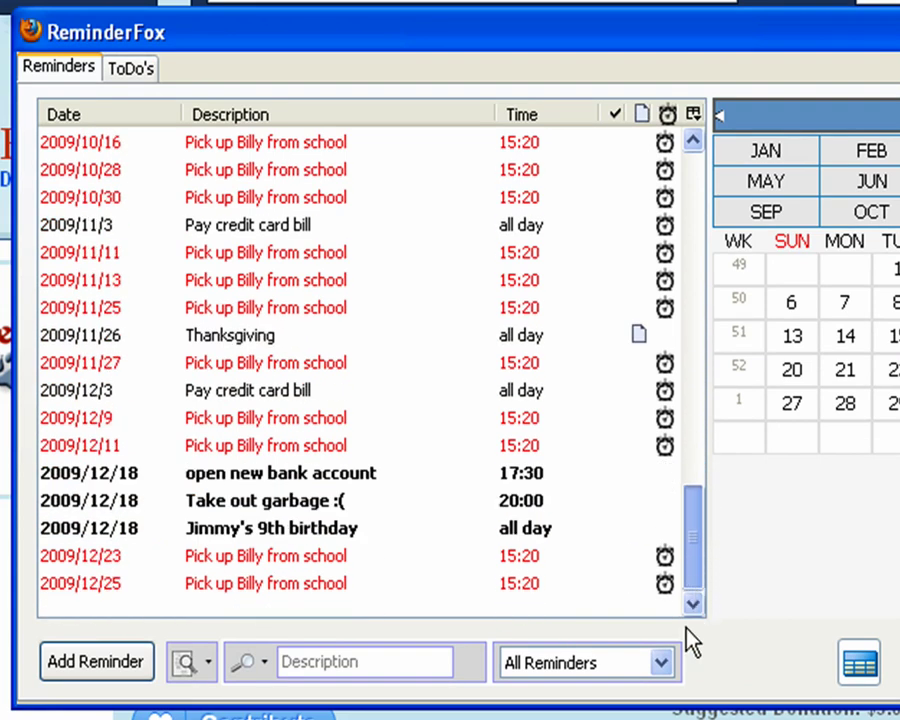
{"action": "left_click_drag", "start_coordinate": [689, 596], "coordinate": [640, 252]}
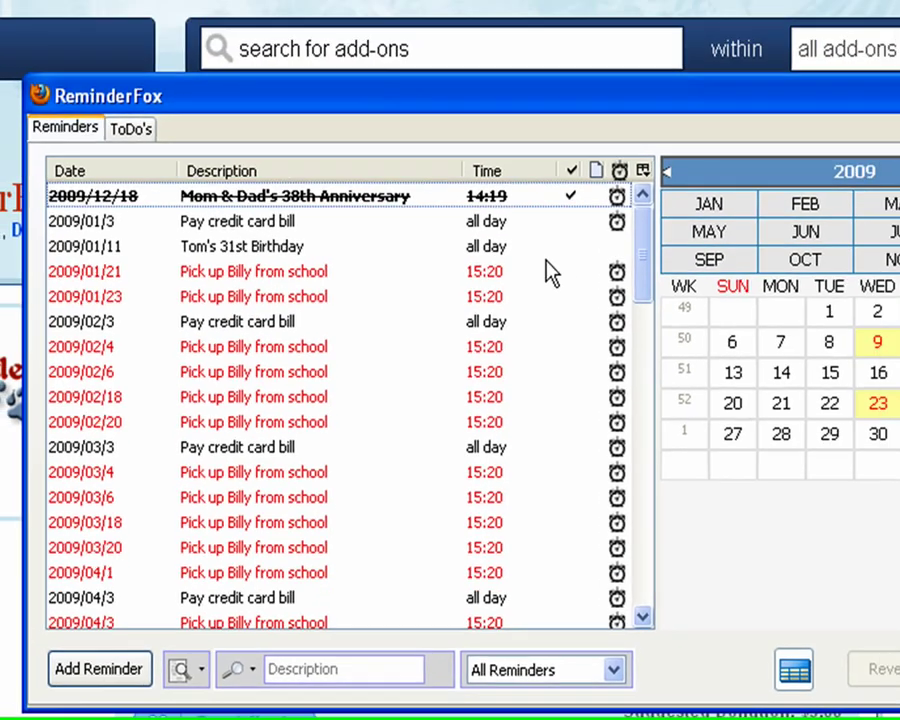
{"action": "key", "text": "alt+Tab"}
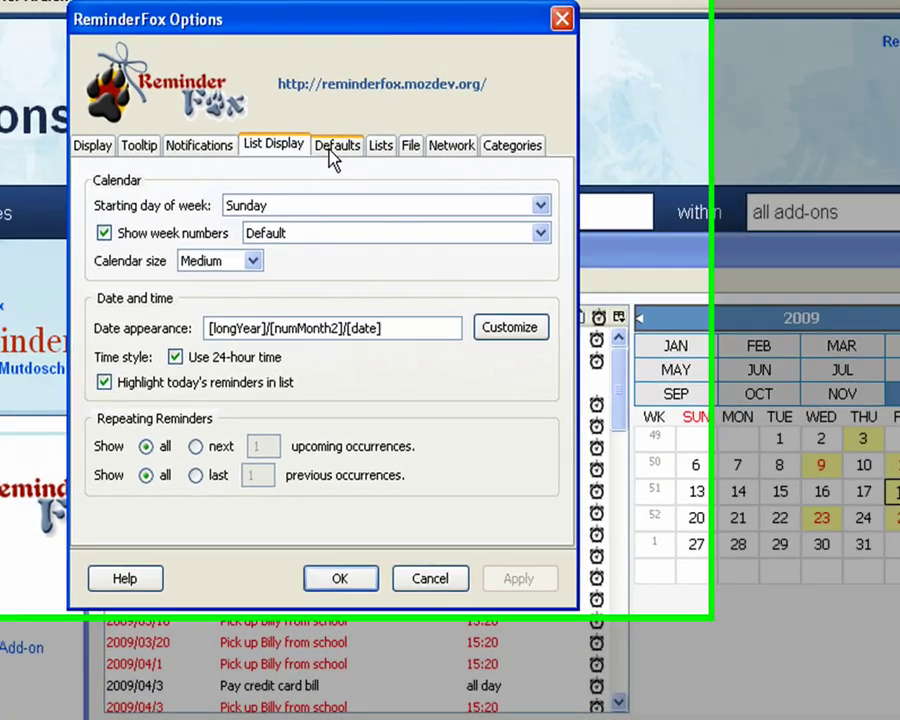
Set the new-reminder defaults to no repeat and an alarm popup 5 minutes before, and hide completed items by default
{"action": "left_click", "coordinate": [331, 152]}
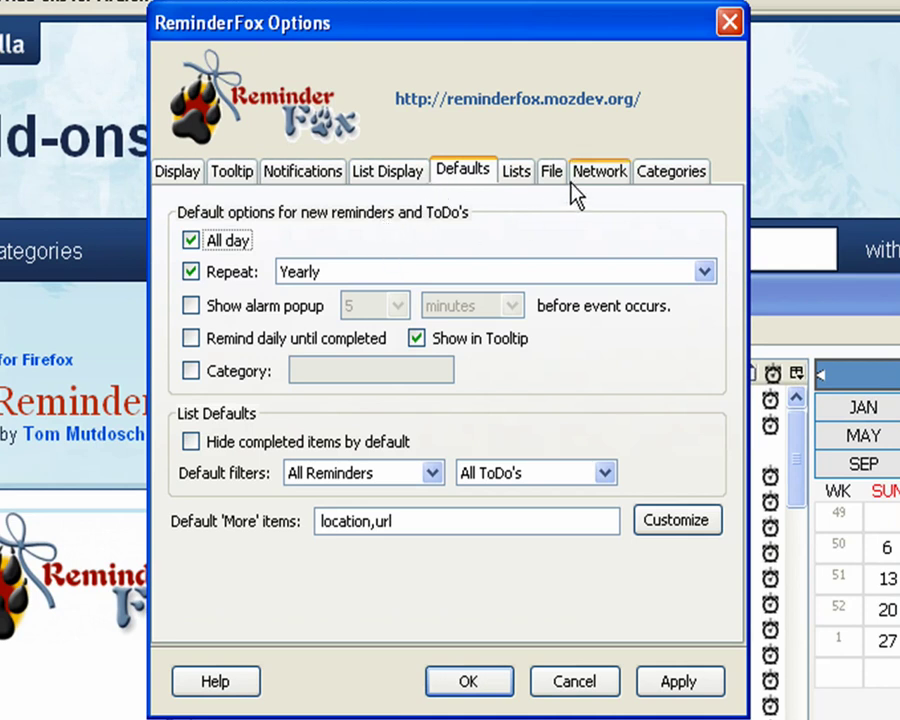
{"action": "left_click", "coordinate": [228, 273]}
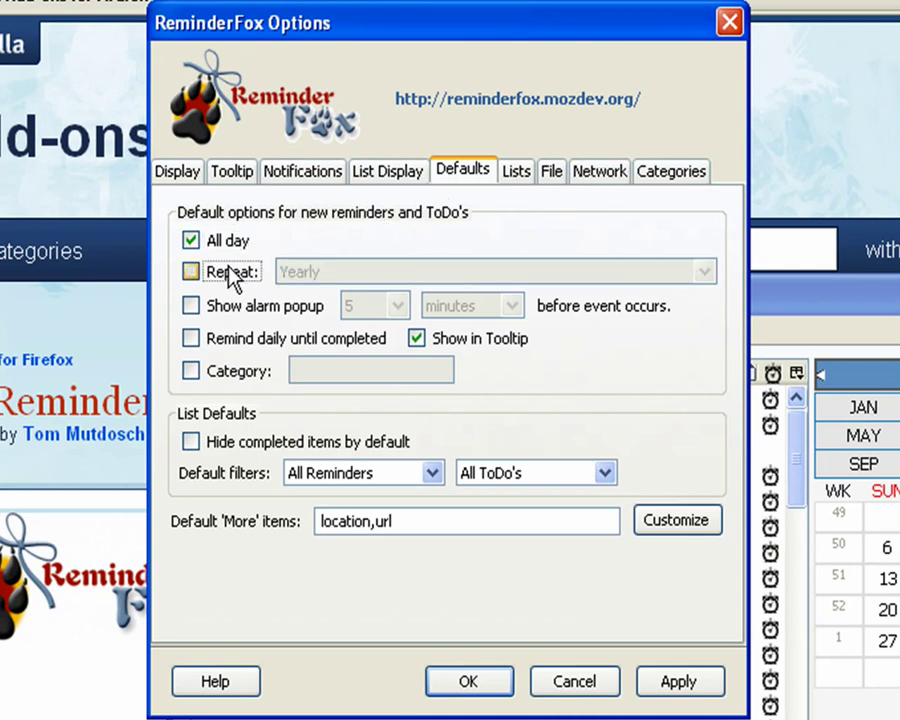
{"action": "left_click", "coordinate": [279, 312]}
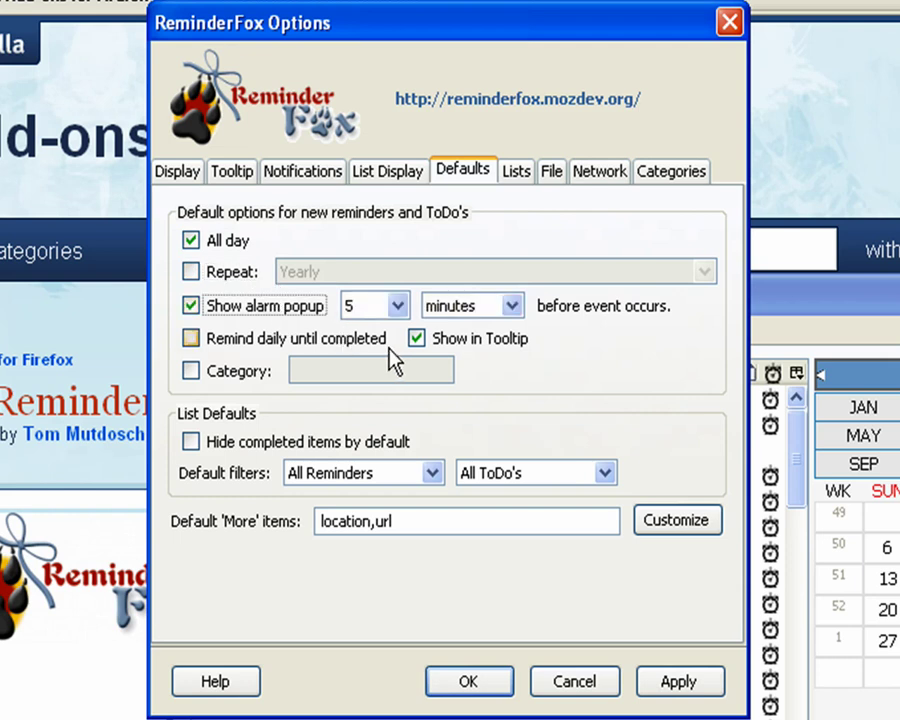
{"action": "left_click", "coordinate": [237, 372]}
{"action": "left_click", "coordinate": [238, 374]}
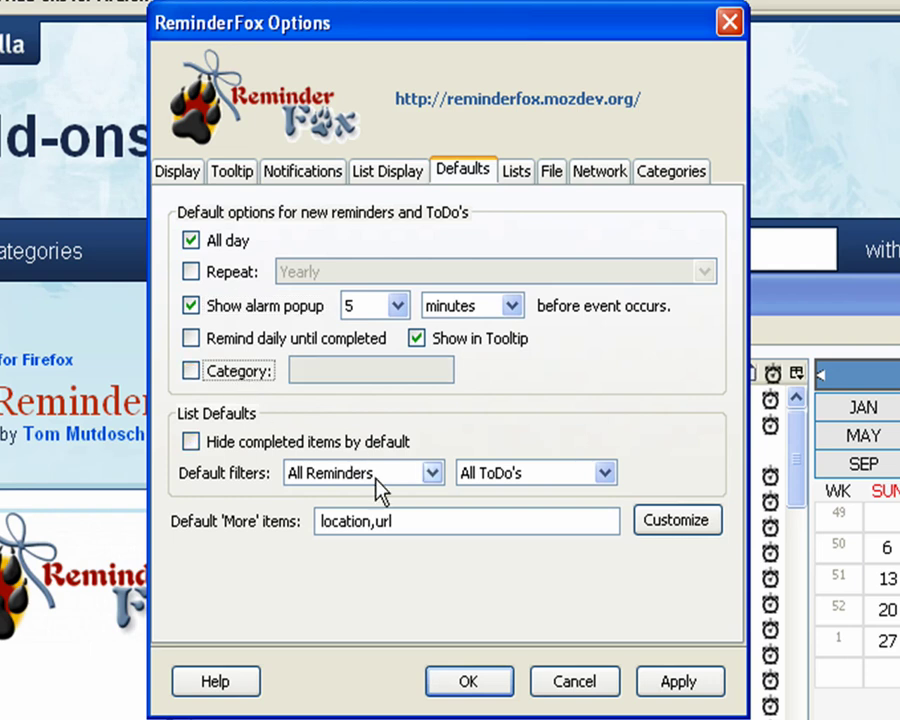
{"action": "left_click", "coordinate": [300, 440]}
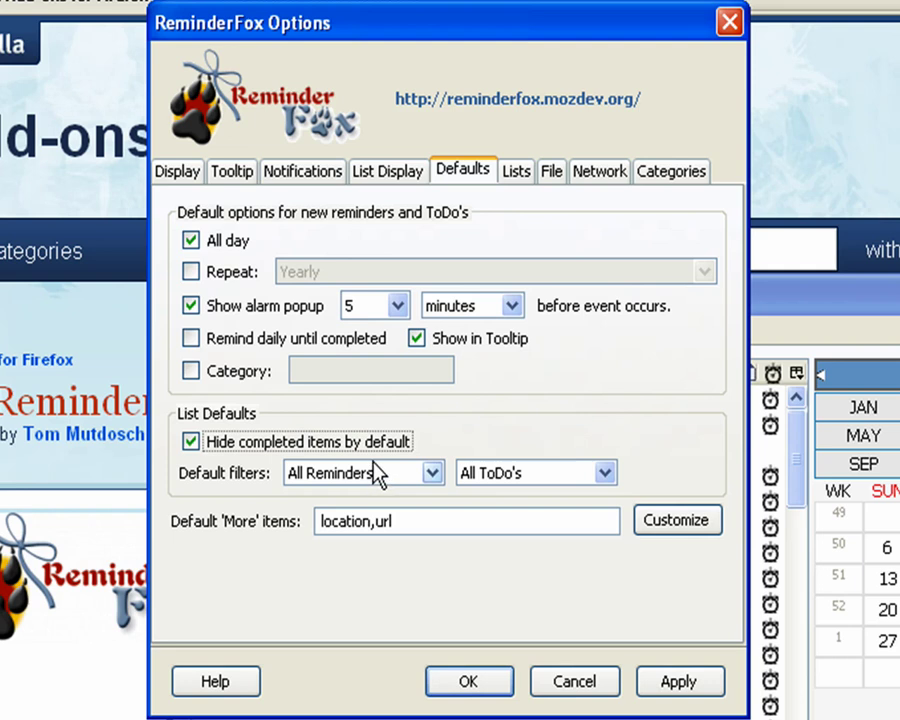
Customize the default 'More' items as endDate,location,url,category,remindUntilComplete and apply the defaults
{"action": "left_click", "coordinate": [699, 528]}
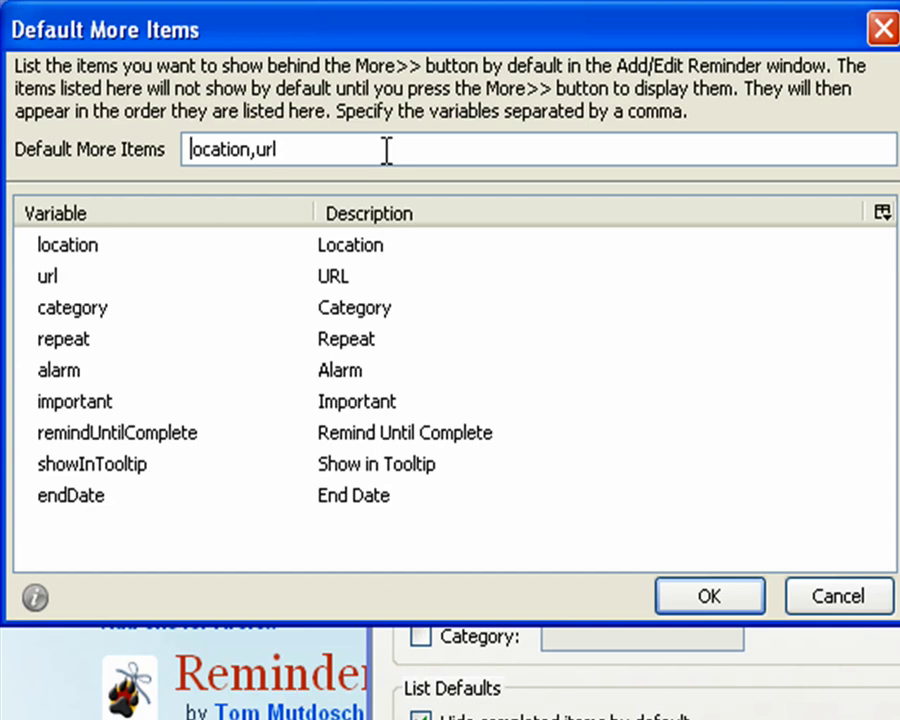
{"action": "type", "text": "endDate,lo"}
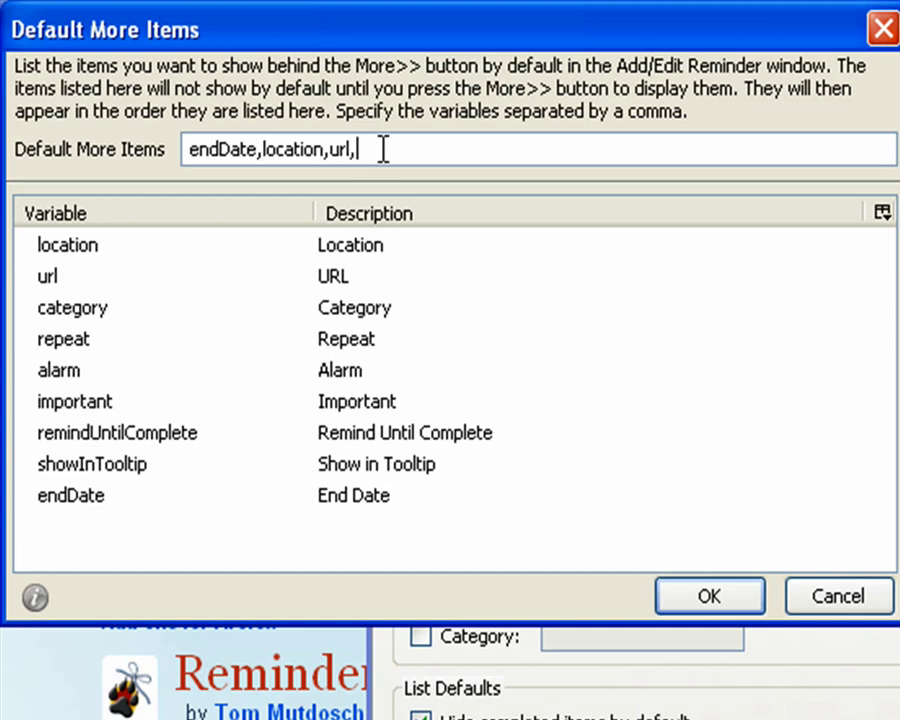
{"action": "type", "text": "cation,url,category,remindUntilC"}
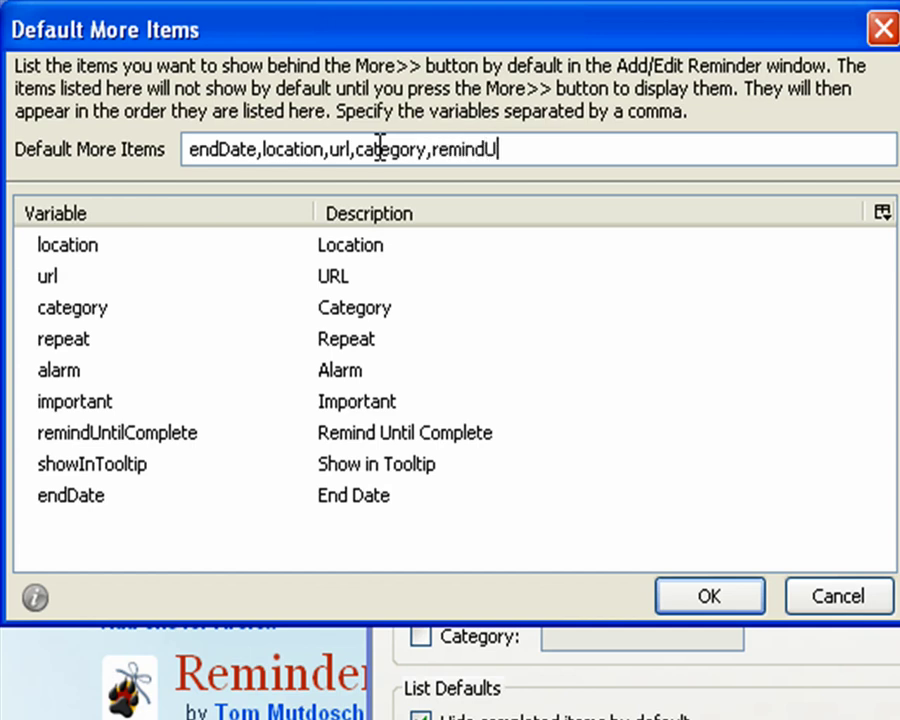
{"action": "type", "text": "omplete"}
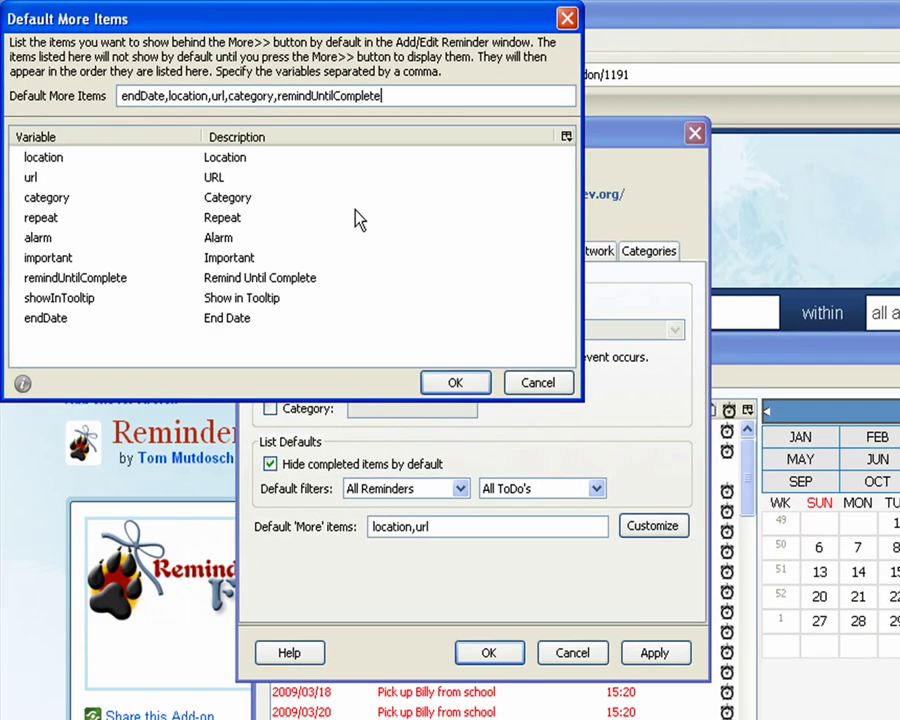
{"action": "left_click", "coordinate": [455, 383]}
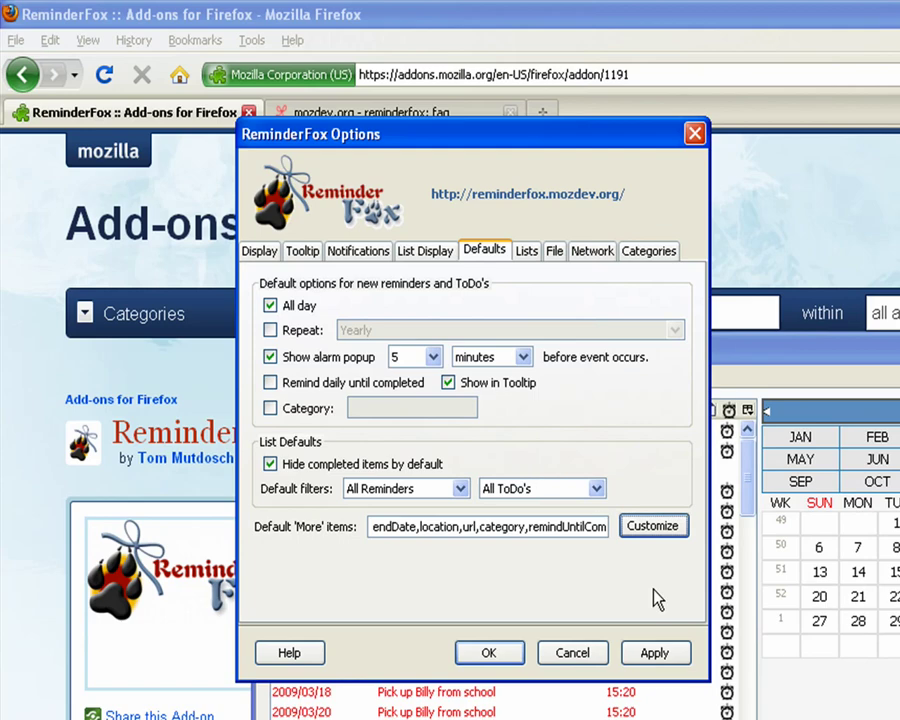
{"action": "left_click", "coordinate": [652, 652]}
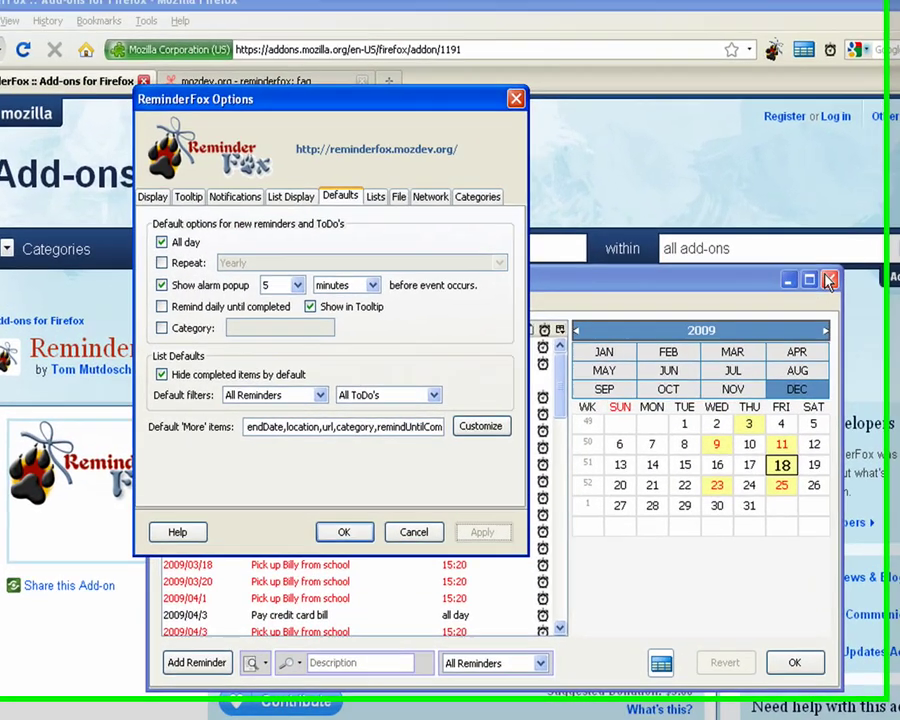
Reopen the reminder list and examine the expanded extra fields of the 31st-birthday reminder without changing it
{"action": "left_click", "coordinate": [690, 500]}
{"action": "left_click", "coordinate": [790, 62]}
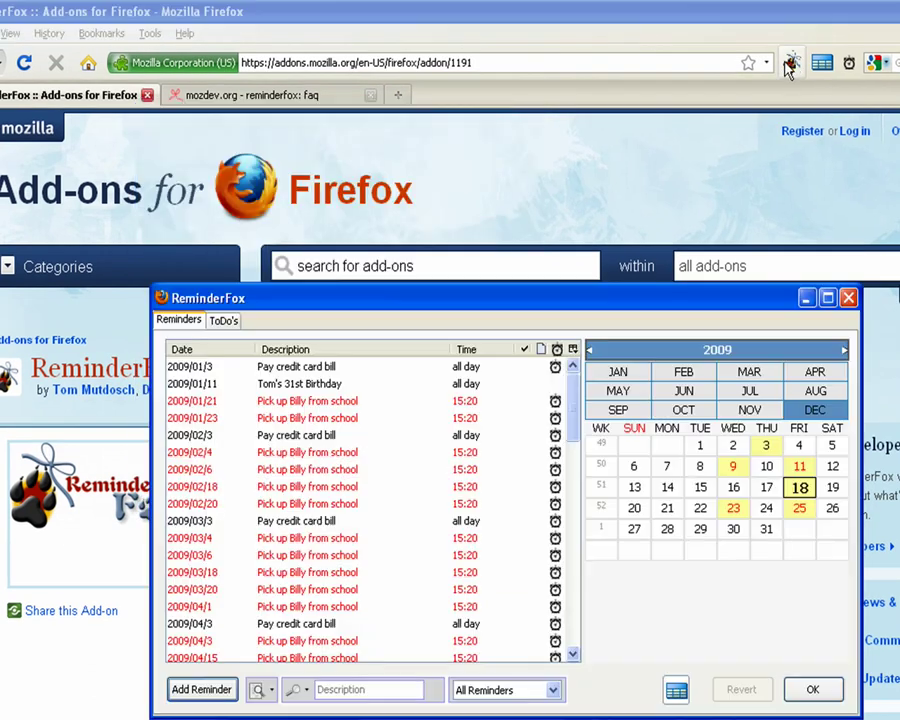
{"action": "double_click", "coordinate": [297, 385]}
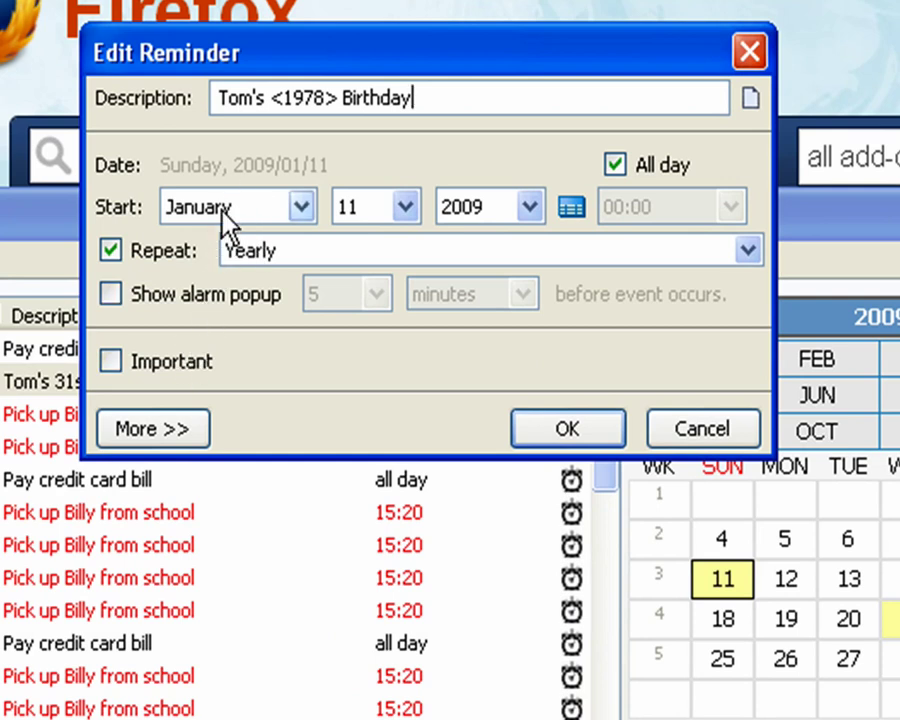
{"action": "left_click", "coordinate": [172, 430]}
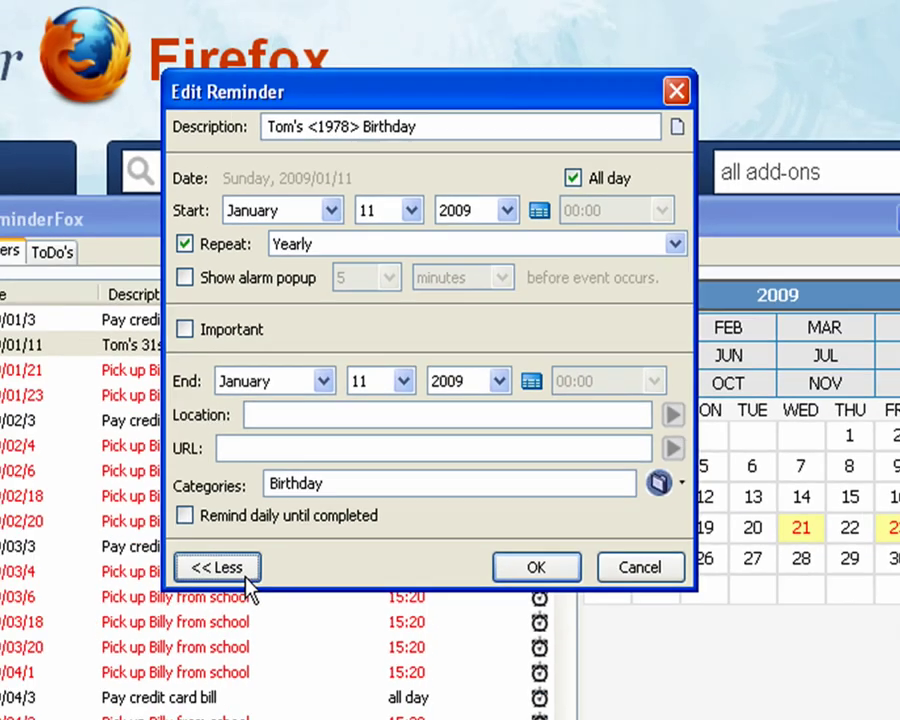
{"action": "left_click", "coordinate": [245, 579]}
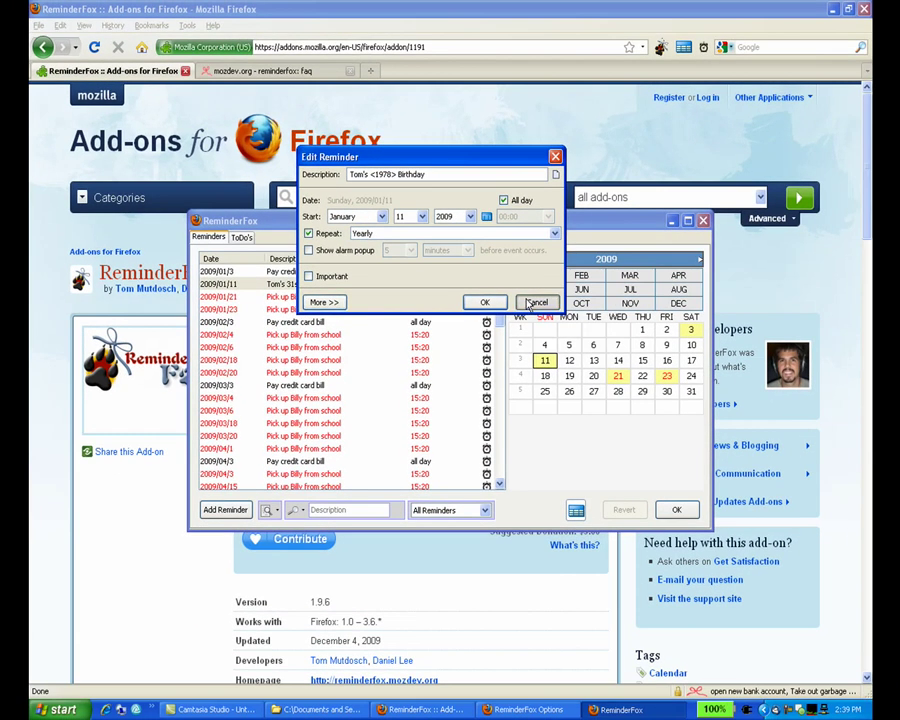
{"action": "left_click", "coordinate": [535, 302]}
{"action": "key", "text": "Escape"}
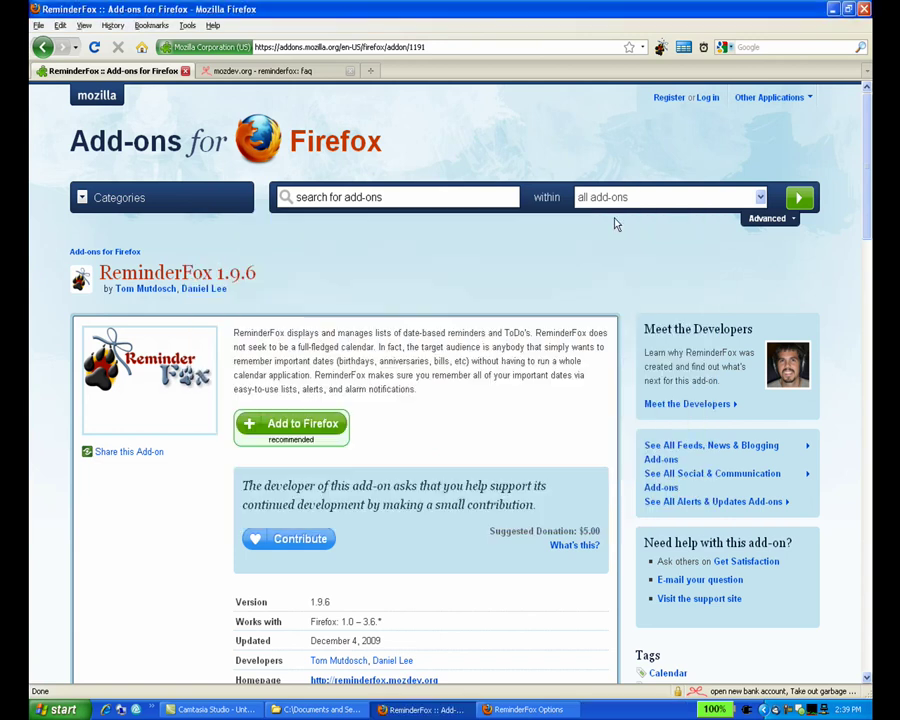
Reduce the default 'More' items in the ReminderFox options to location,url and apply the change
{"action": "left_click", "coordinate": [528, 709]}
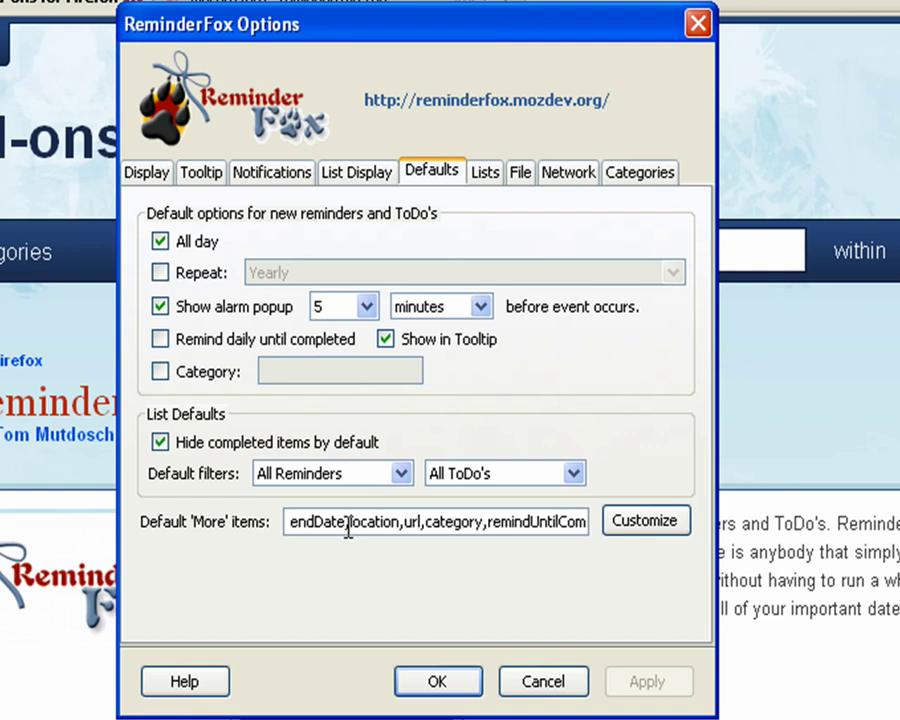
{"action": "left_click_drag", "start_coordinate": [347, 524], "coordinate": [221, 552]}
{"action": "key", "text": "Delete"}
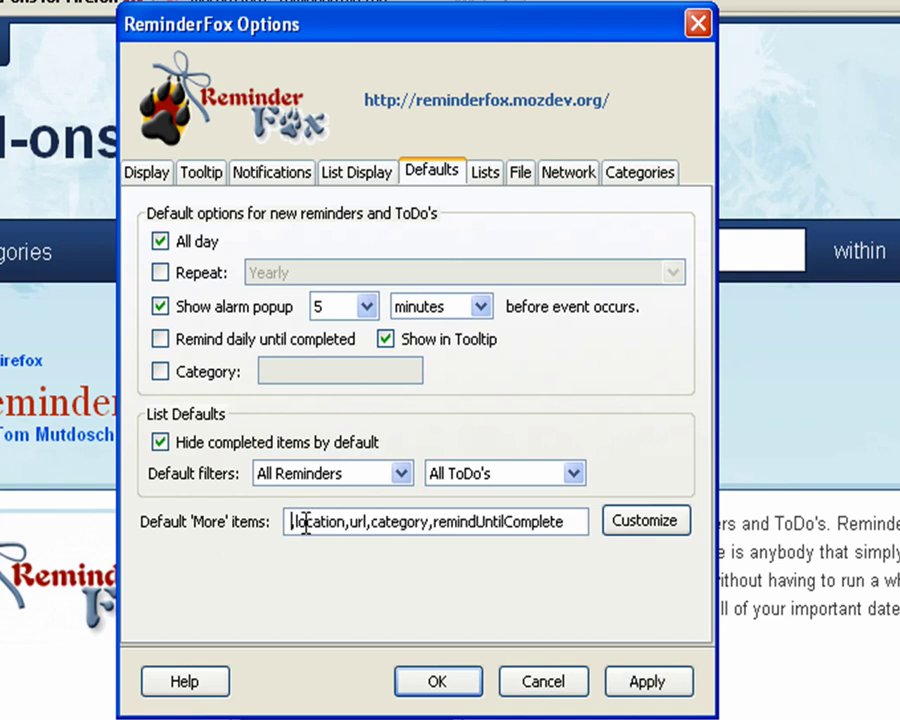
{"action": "key", "text": "Delete"}
{"action": "left_click_drag", "start_coordinate": [368, 531], "coordinate": [689, 536]}
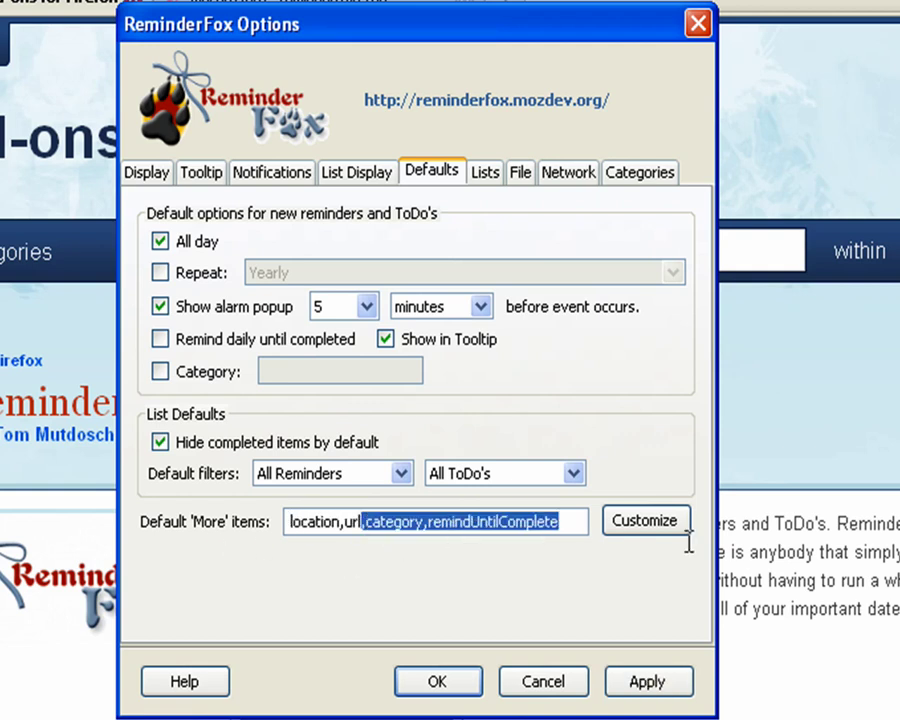
{"action": "key", "text": "Delete"}
{"action": "left_click", "coordinate": [640, 683]}
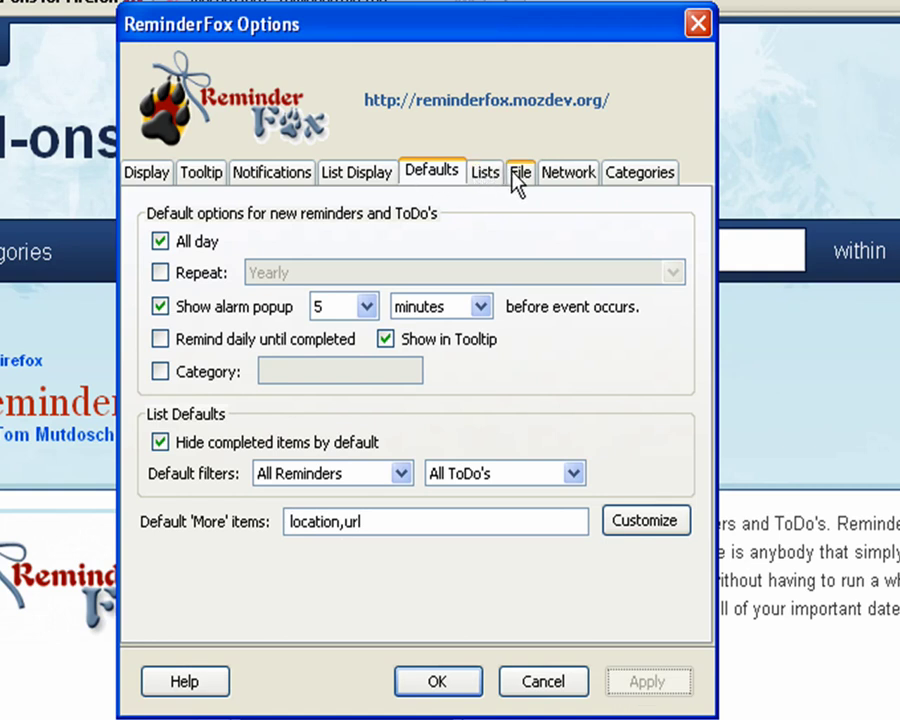
View the options for managing additional lists and those for file location, import and export
{"action": "left_click", "coordinate": [490, 184]}
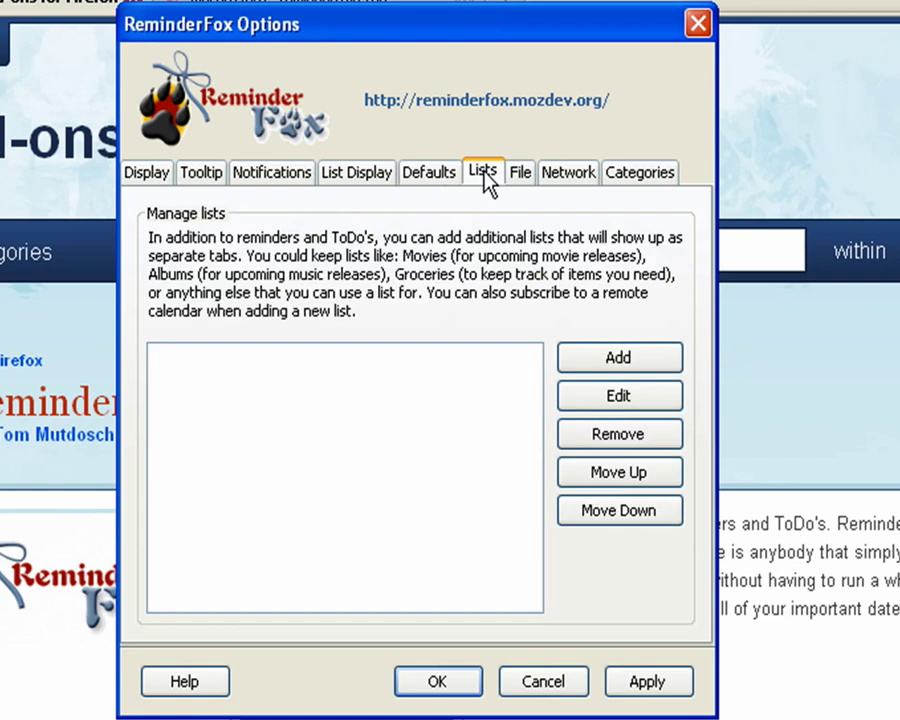
{"action": "left_click", "coordinate": [521, 180]}
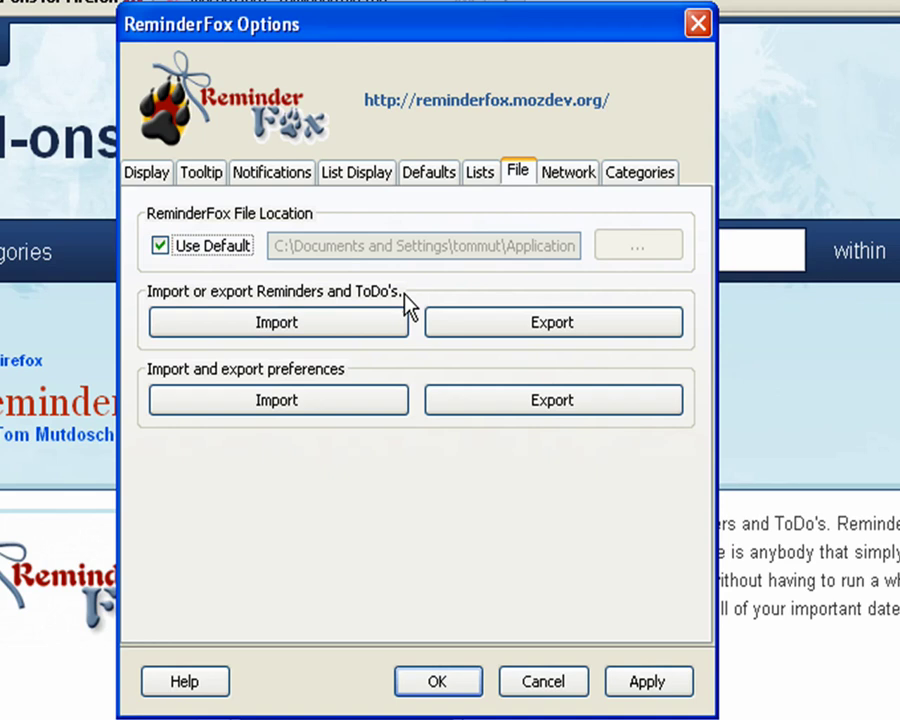
Export the reminders and ToDo's as a calendar file named myreminders in the downloads folder
{"action": "left_click", "coordinate": [546, 326]}
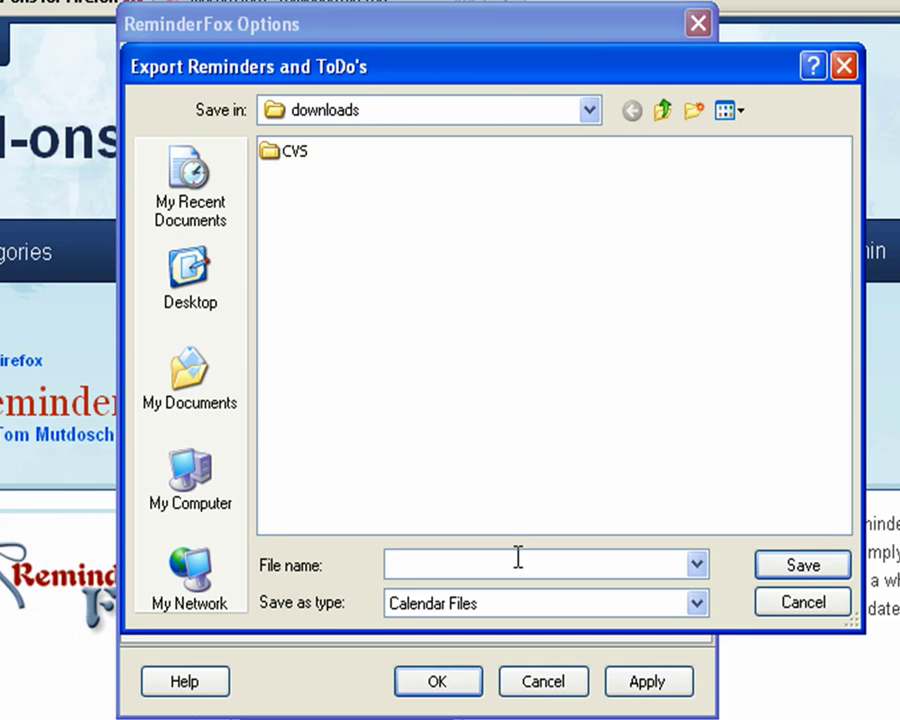
{"action": "type", "text": "myremindres"}
{"action": "key", "text": "BackSpace"}
{"action": "key", "text": "BackSpace"}
{"action": "key", "text": "BackSpace"}
{"action": "type", "text": "ers"}
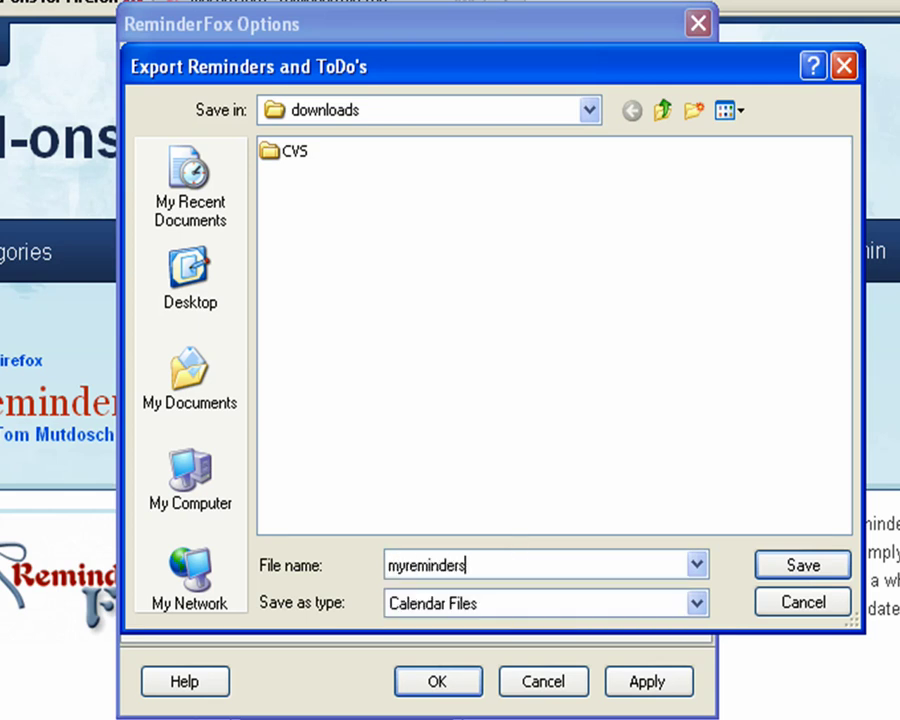
{"action": "left_click", "coordinate": [792, 565]}
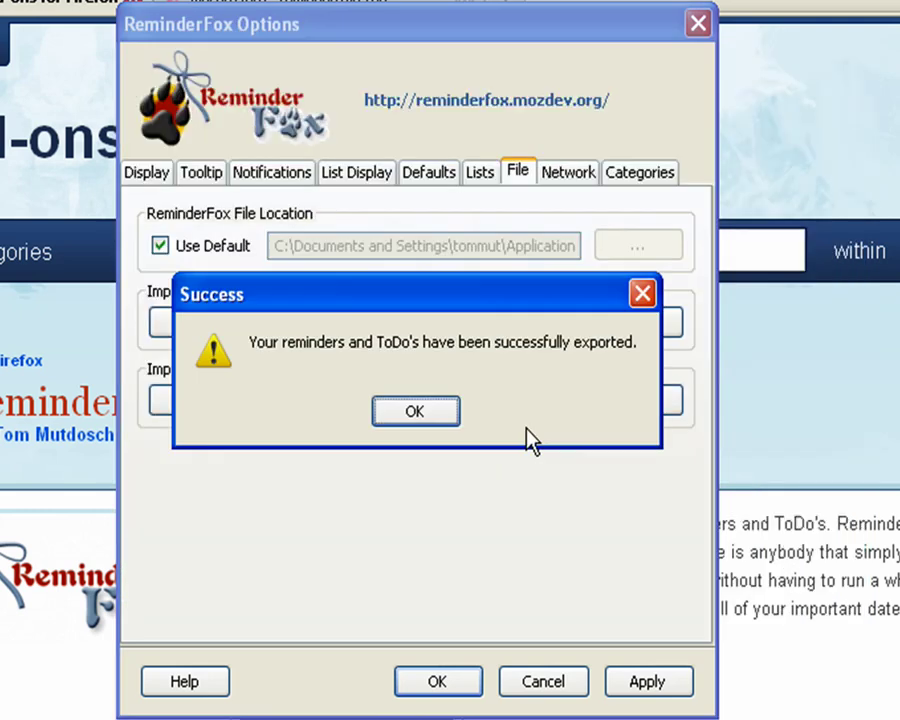
{"action": "left_click", "coordinate": [414, 409]}
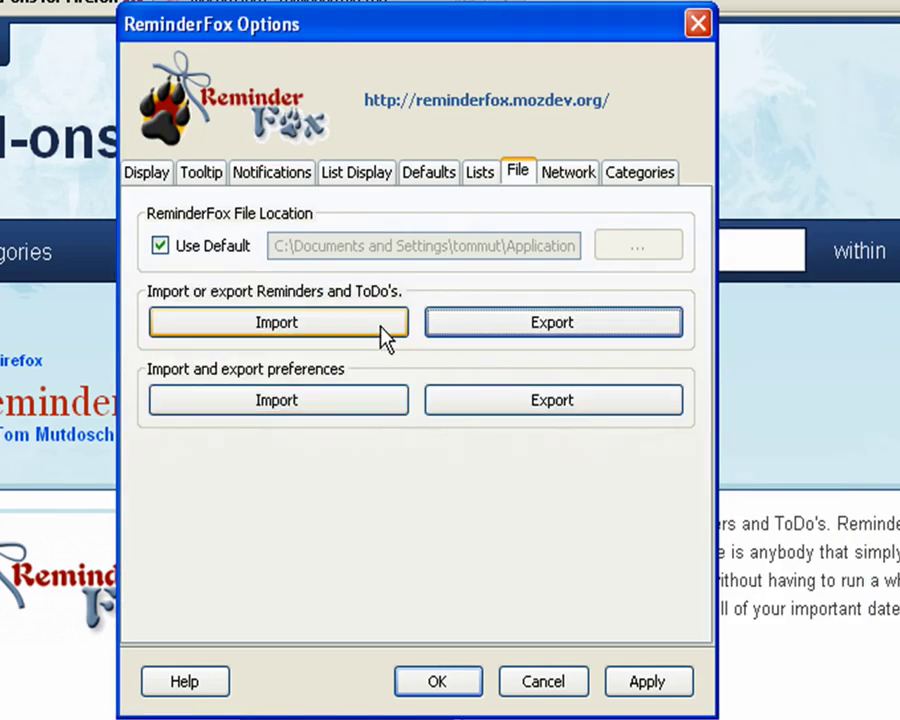
Import the reminders and ToDo's from myreminders.ics, choosing to overwrite all existing items
{"action": "left_click", "coordinate": [378, 325]}
{"action": "left_click", "coordinate": [401, 426]}
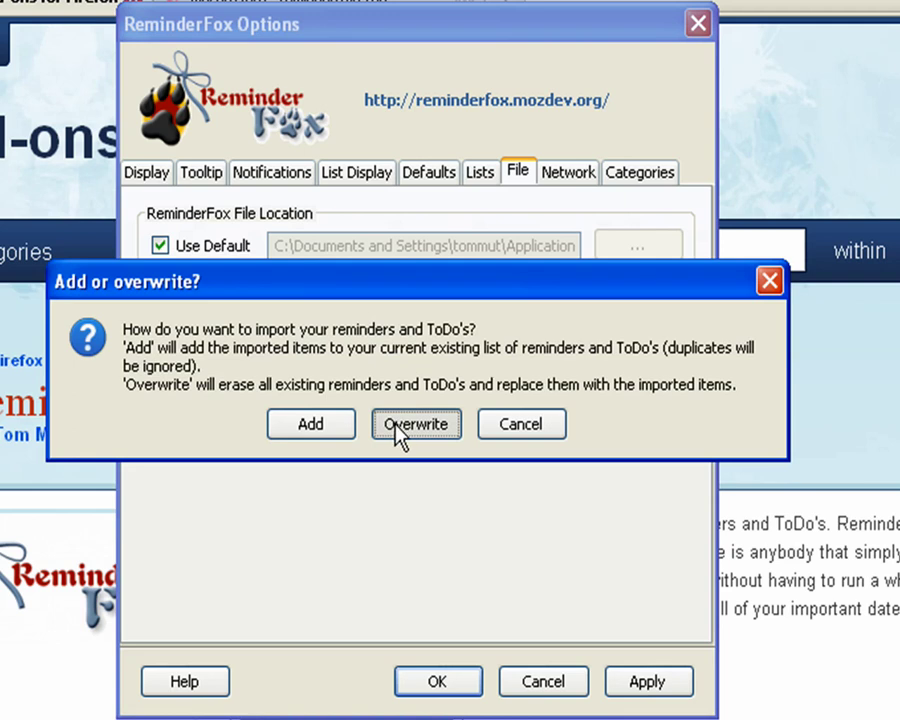
{"action": "left_click", "coordinate": [415, 426]}
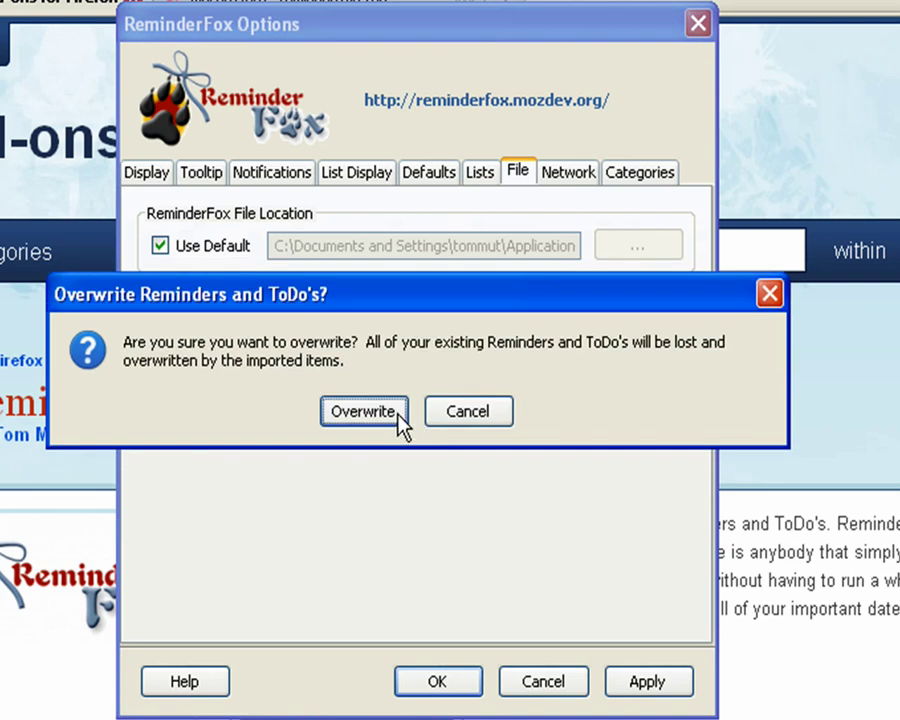
{"action": "left_click", "coordinate": [390, 418]}
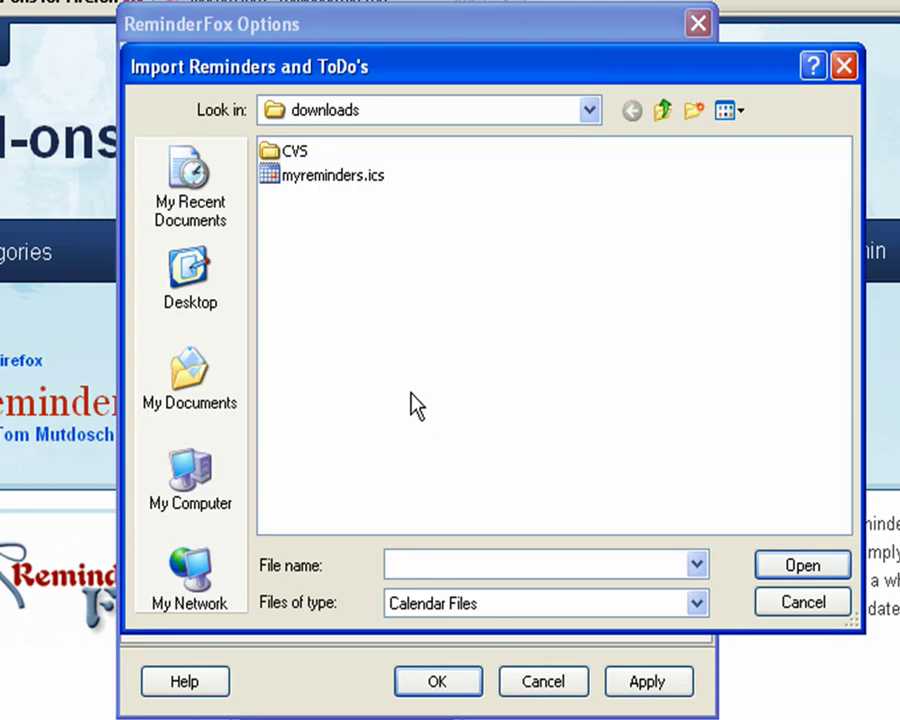
{"action": "double_click", "coordinate": [335, 176]}
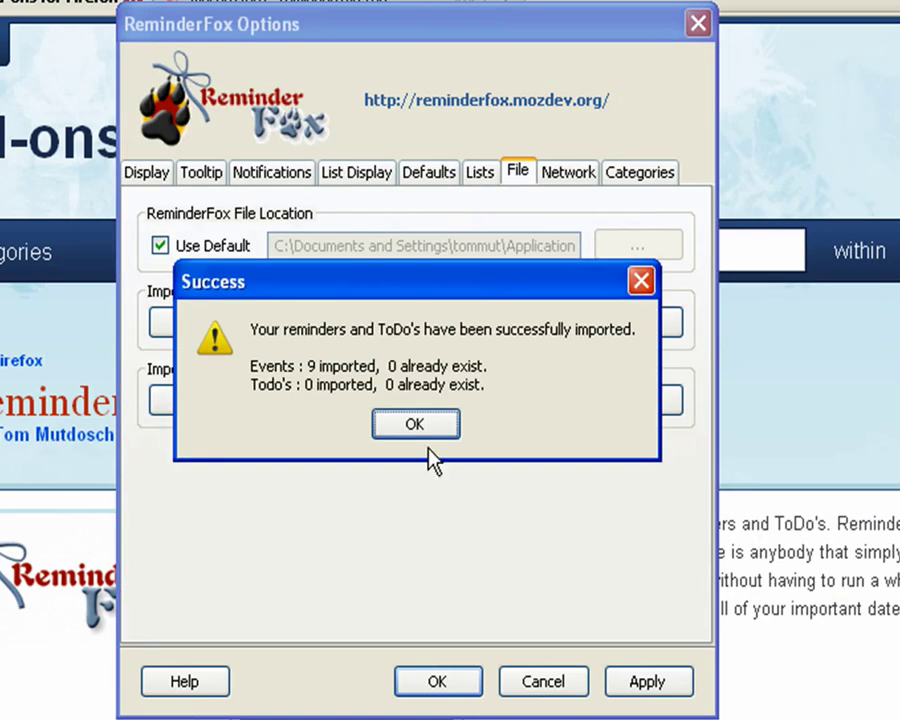
{"action": "left_click", "coordinate": [431, 440]}
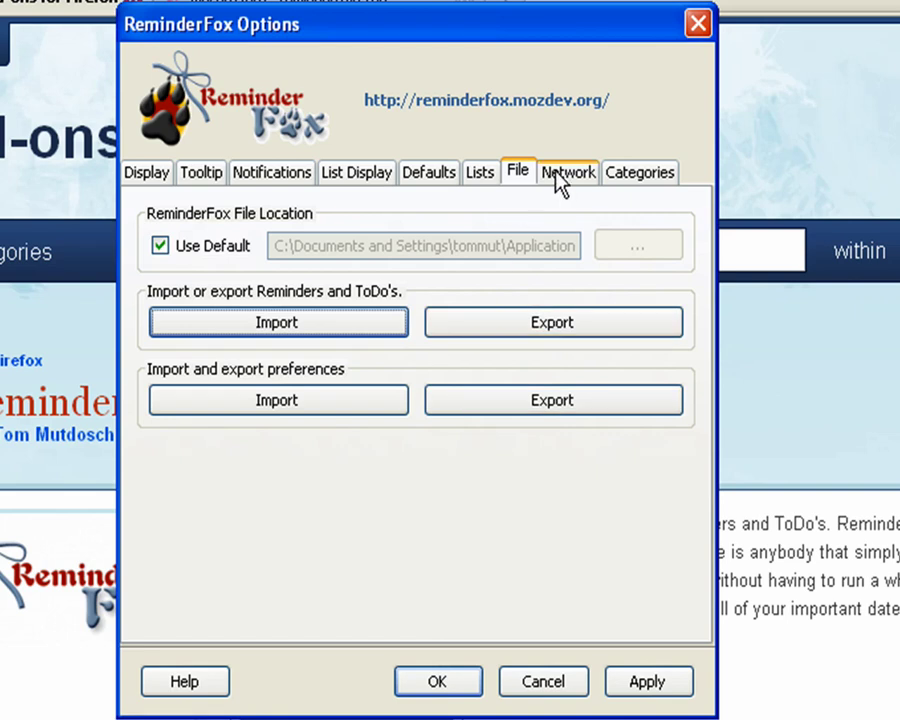
Move the Follow Up category up three places in the default categories and delete it from the list
{"action": "left_click", "coordinate": [614, 180]}
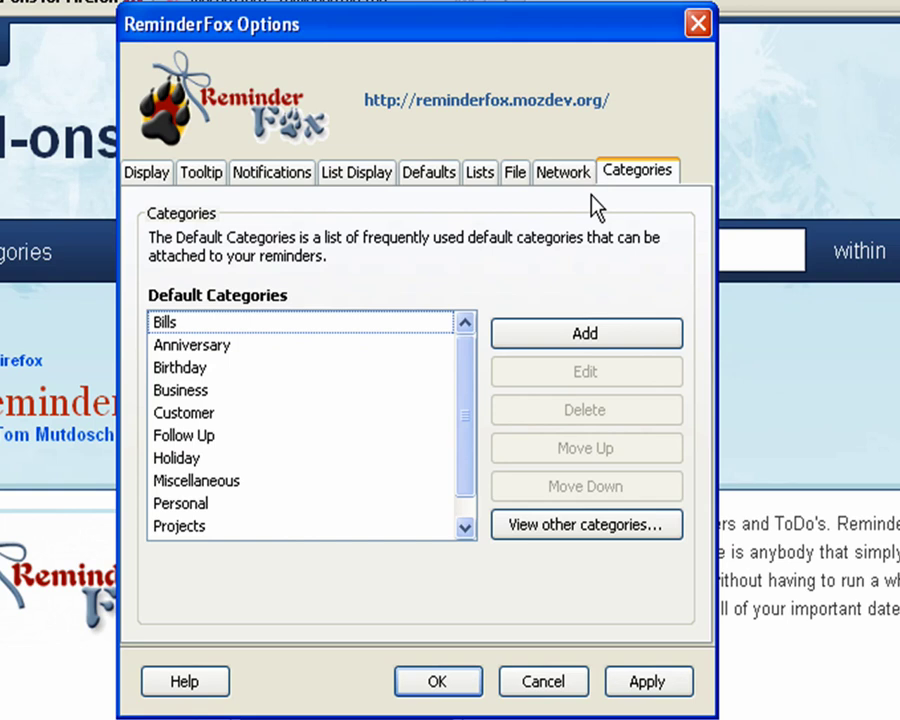
{"action": "left_click_drag", "start_coordinate": [470, 374], "coordinate": [468, 426]}
{"action": "left_click", "coordinate": [362, 418]}
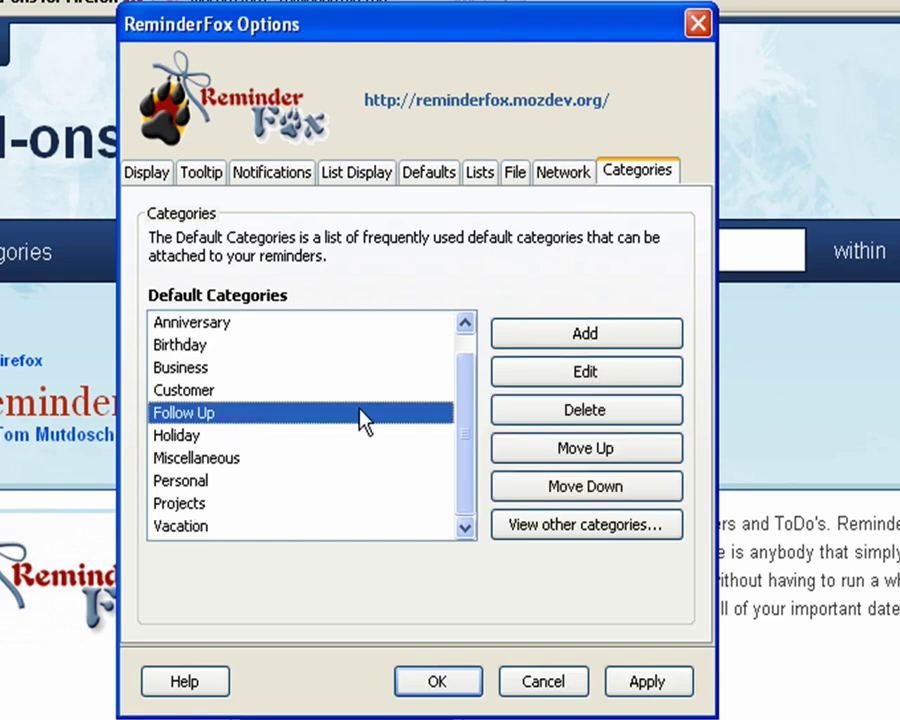
{"action": "left_click", "coordinate": [584, 458]}
{"action": "left_click", "coordinate": [585, 459]}
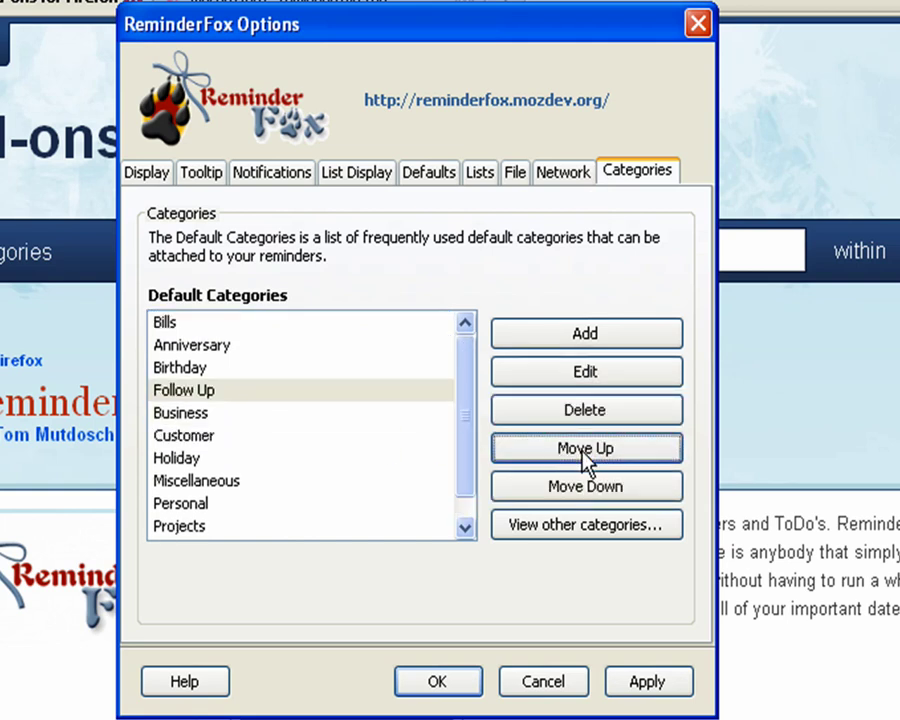
{"action": "left_click", "coordinate": [586, 458]}
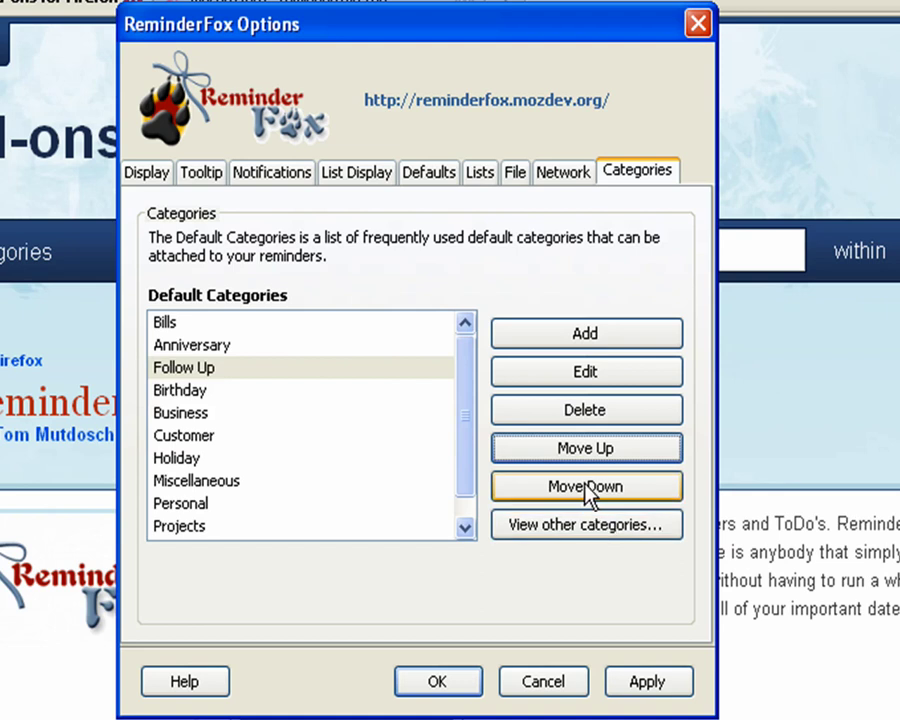
{"action": "left_click", "coordinate": [578, 421]}
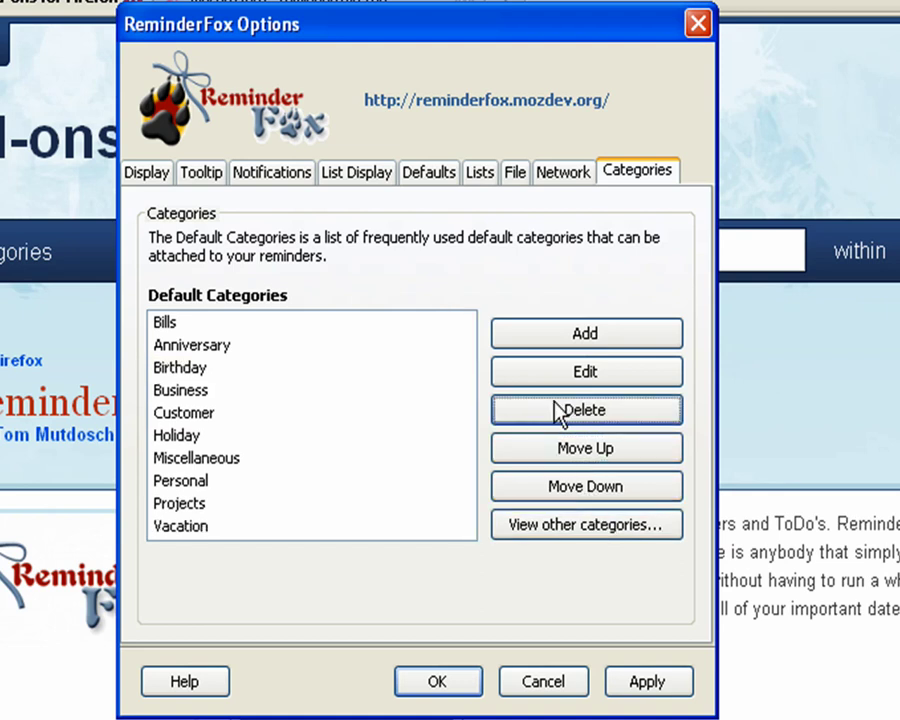